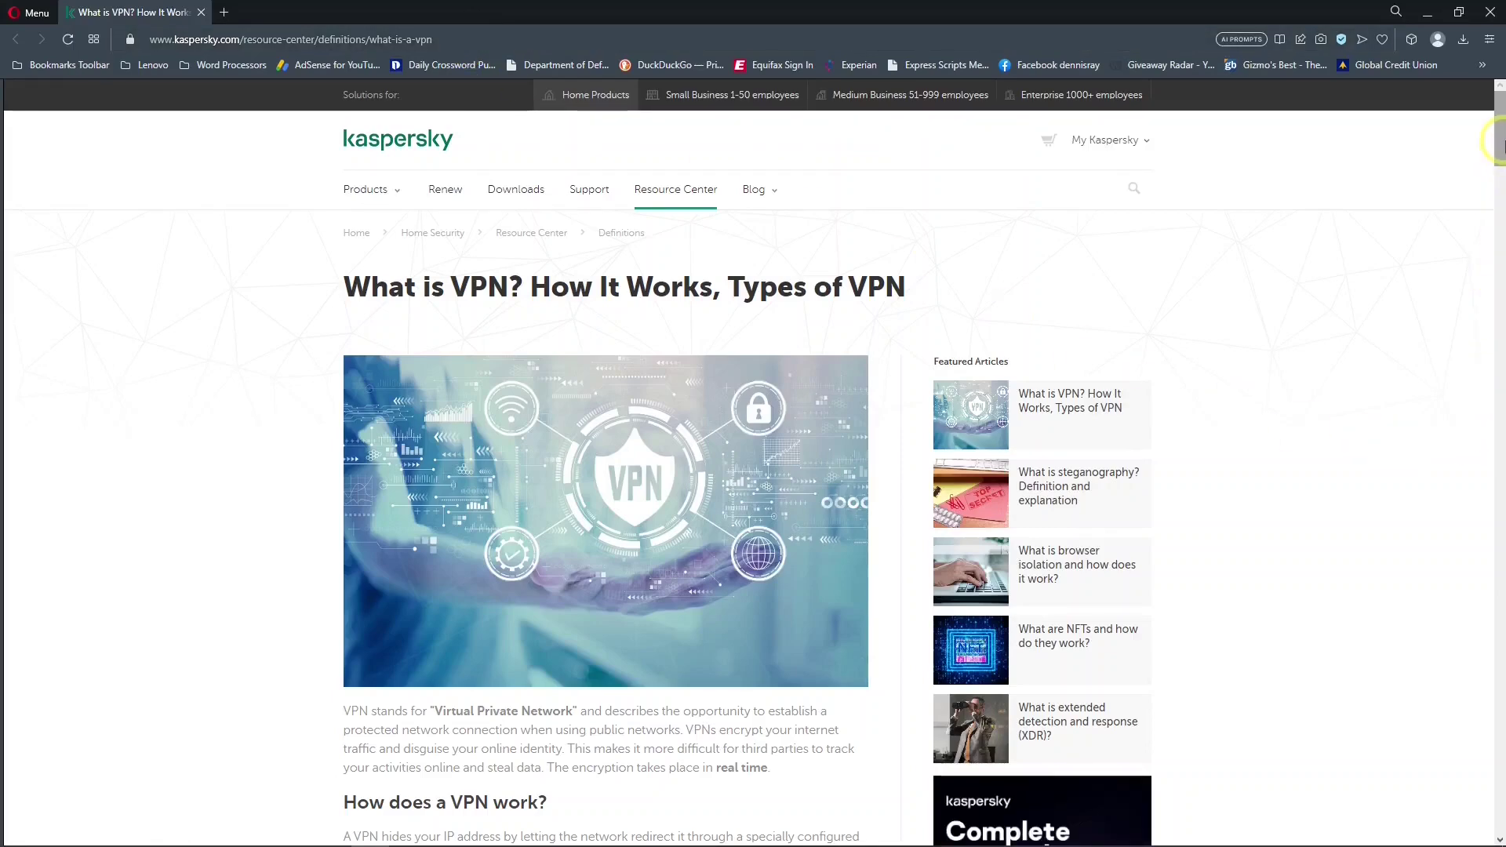
{"action": "left_click_drag", "start_coordinate": [1498, 141], "coordinate": [1499, 212]}
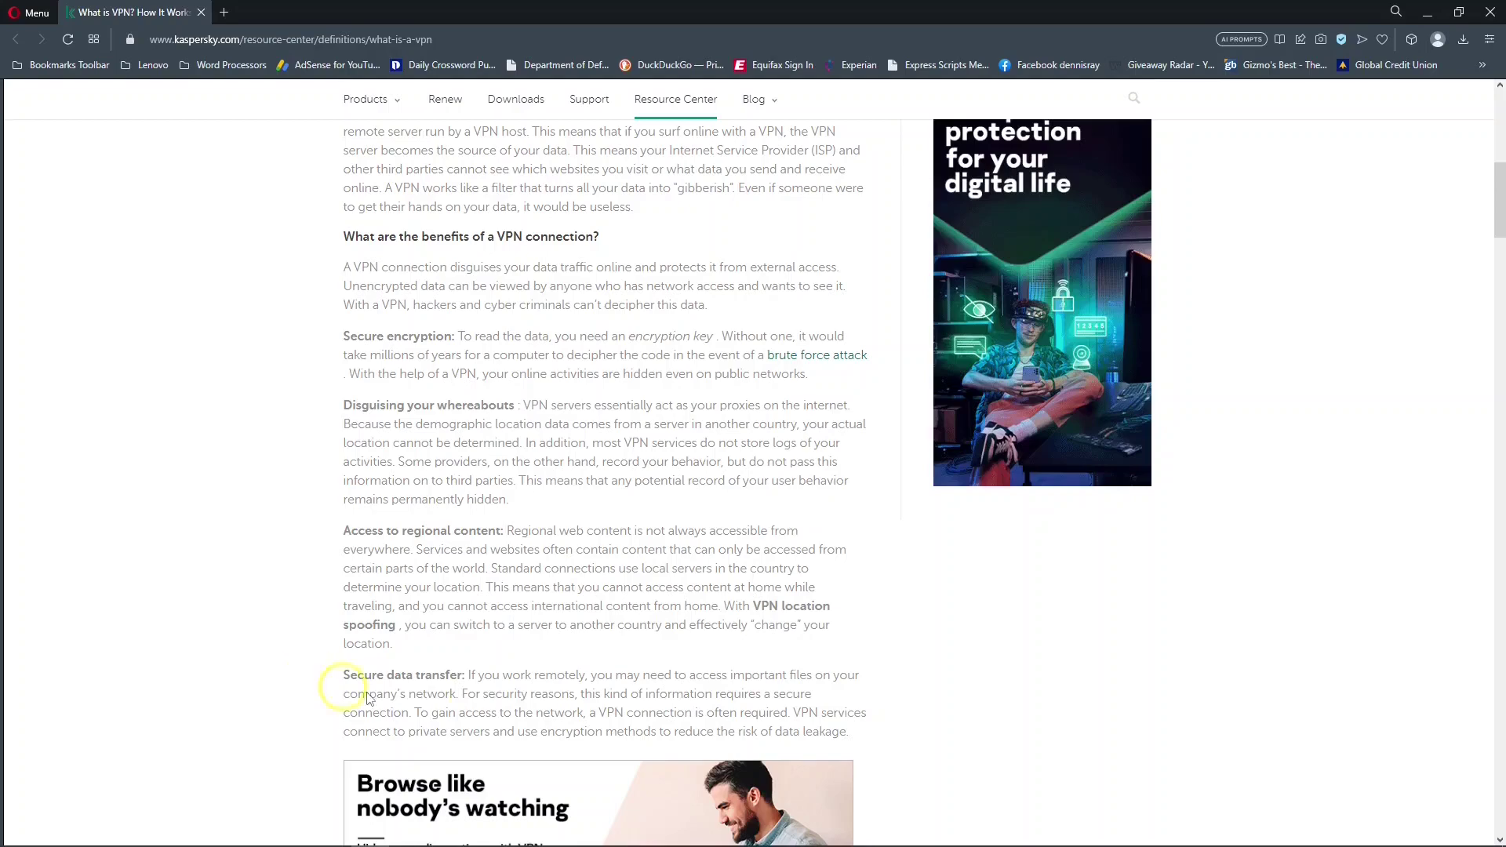
{"action": "left_click_drag", "start_coordinate": [1499, 211], "coordinate": [1498, 85]}
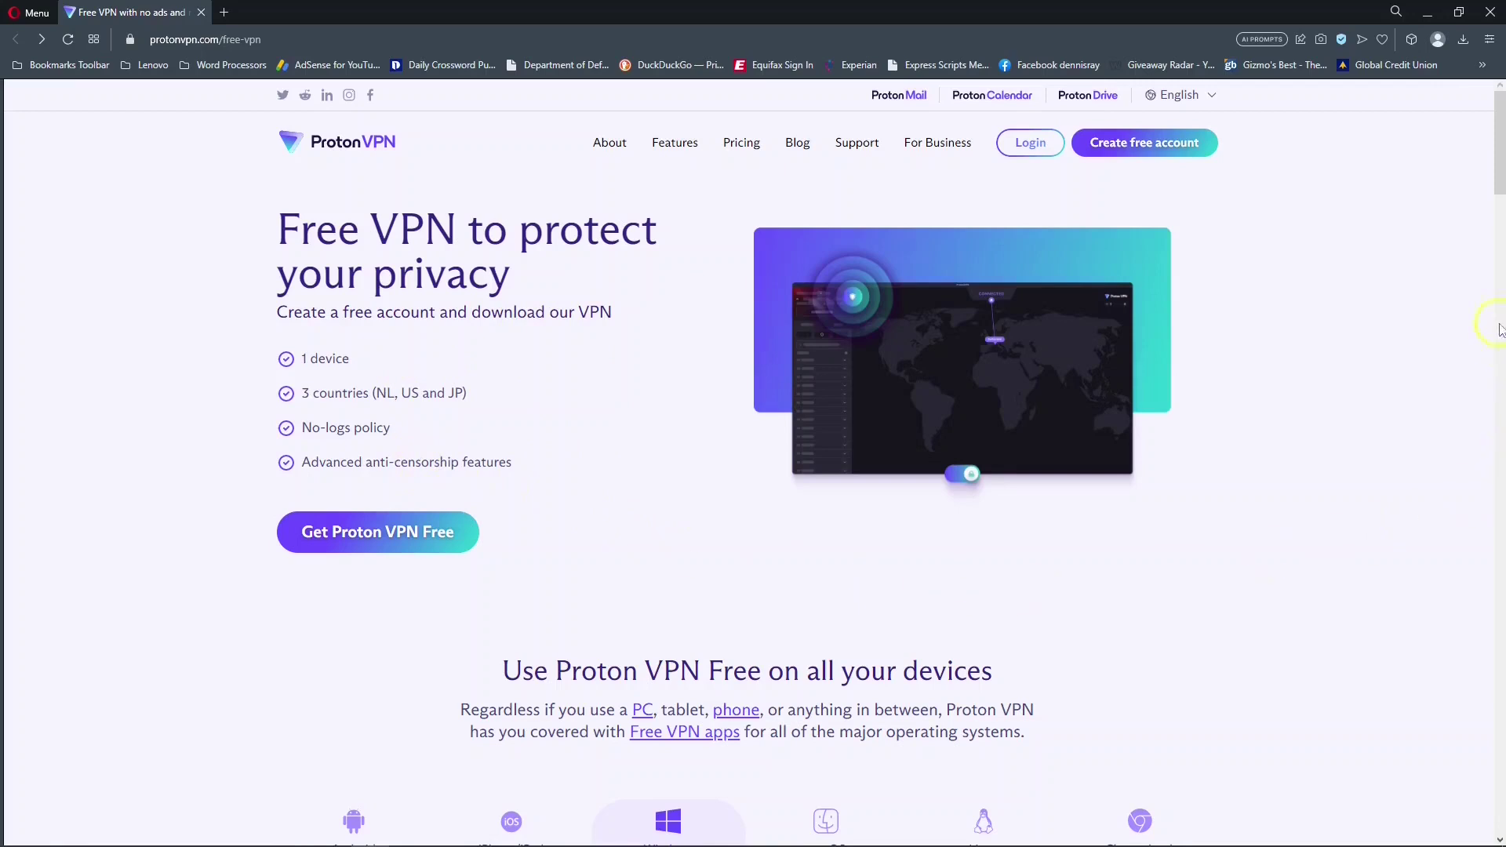
{"action": "left_click_drag", "start_coordinate": [1501, 174], "coordinate": [1490, 229]}
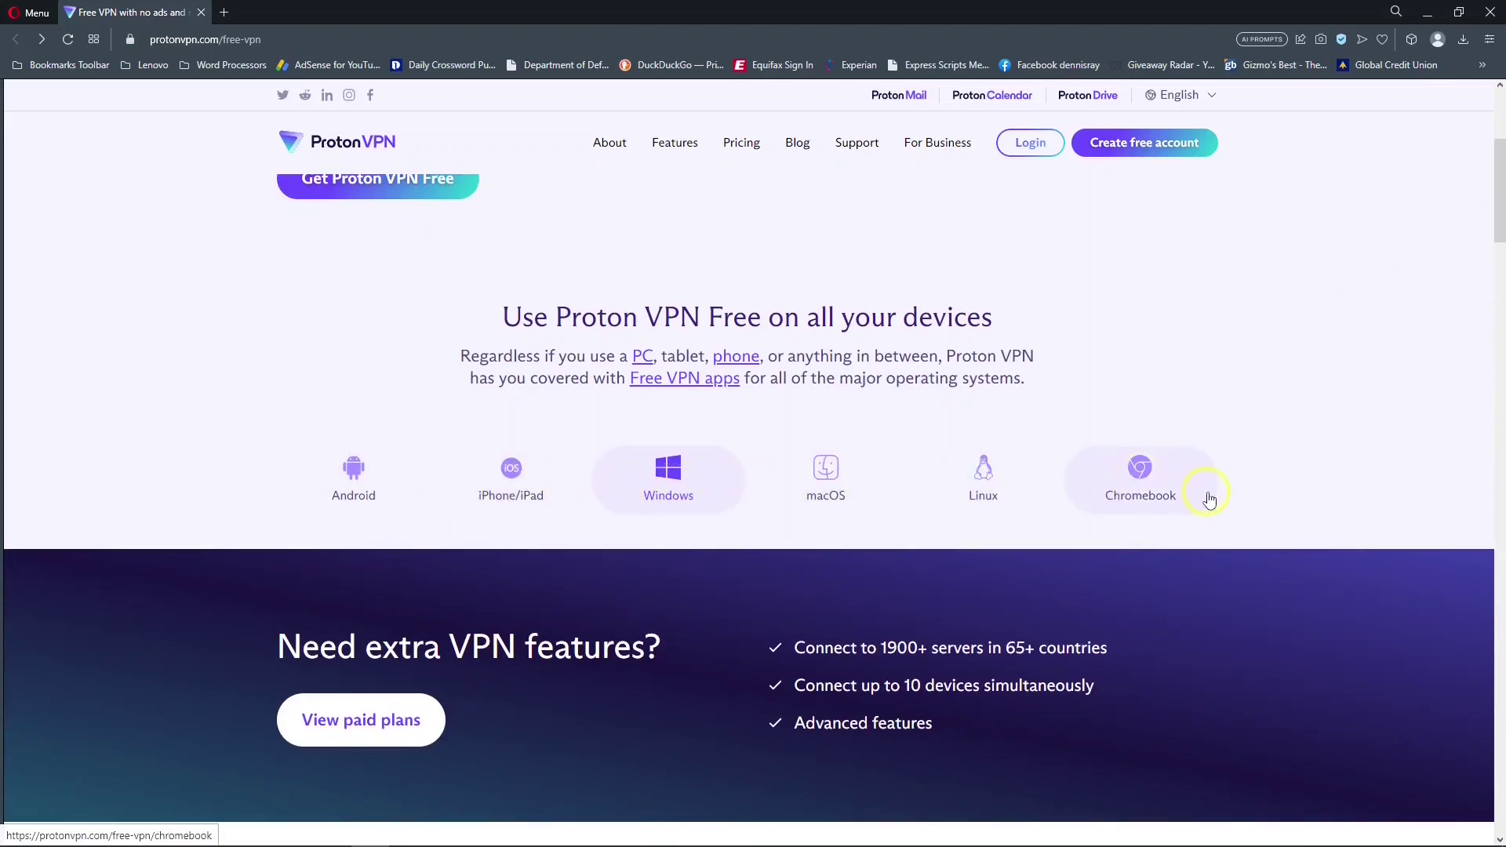
{"action": "left_click_drag", "start_coordinate": [1500, 232], "coordinate": [1500, 259]}
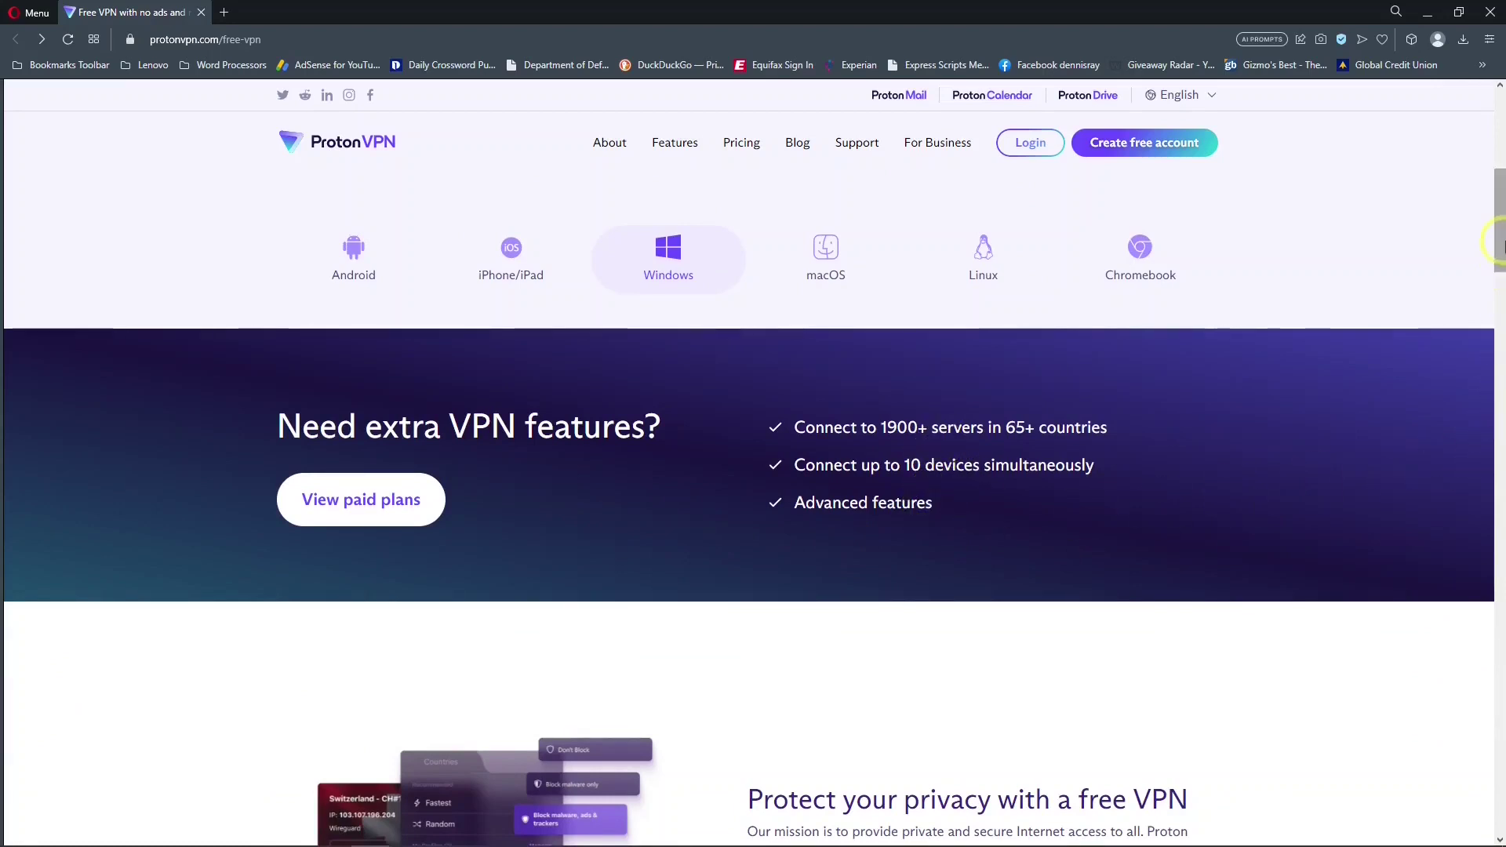
{"action": "left_click_drag", "start_coordinate": [1499, 245], "coordinate": [1499, 298]}
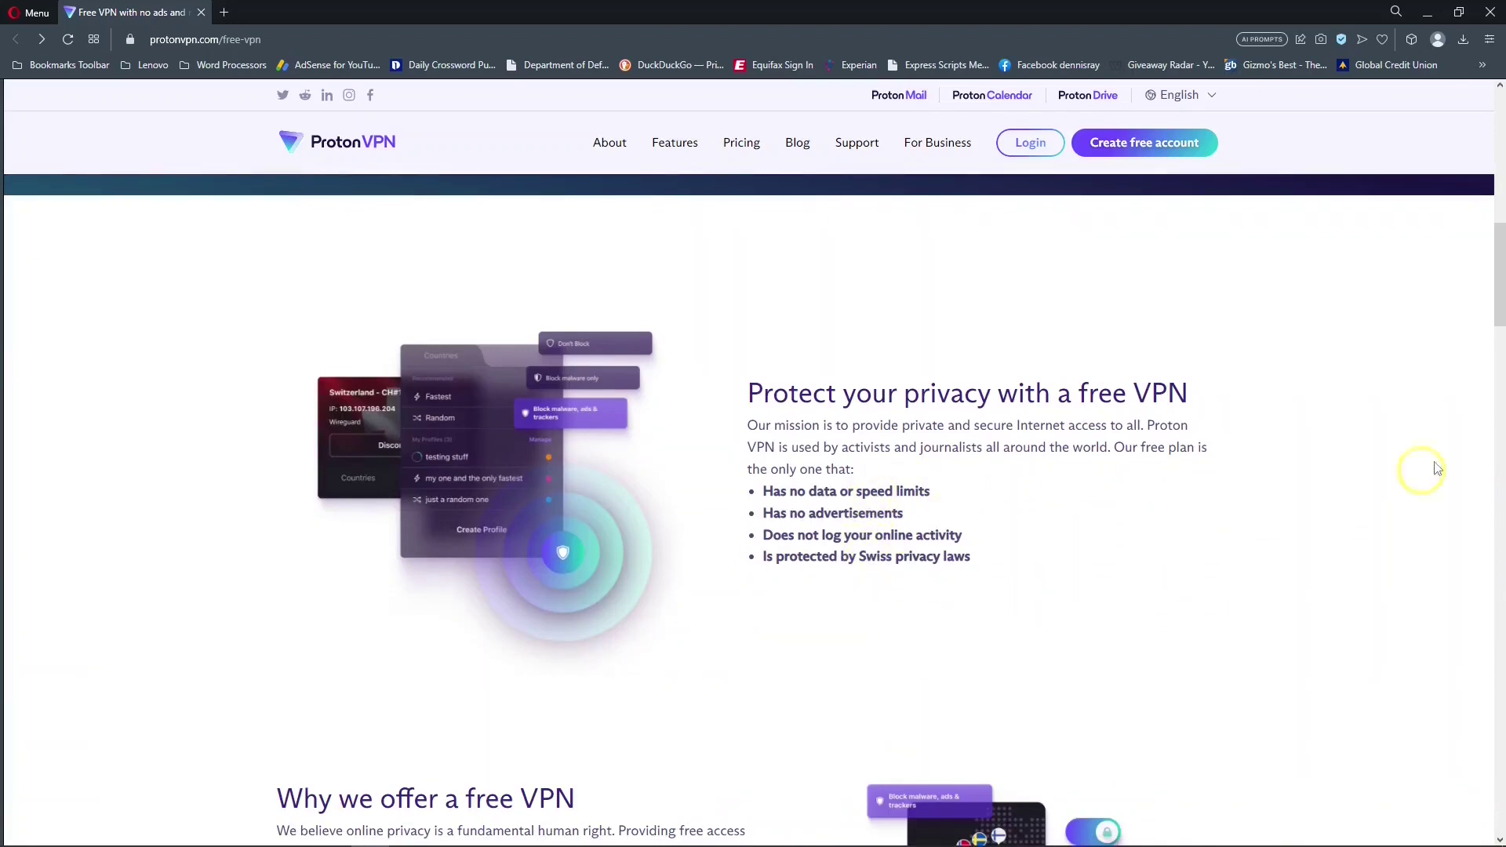
{"action": "left_click_drag", "start_coordinate": [1502, 257], "coordinate": [1502, 142]}
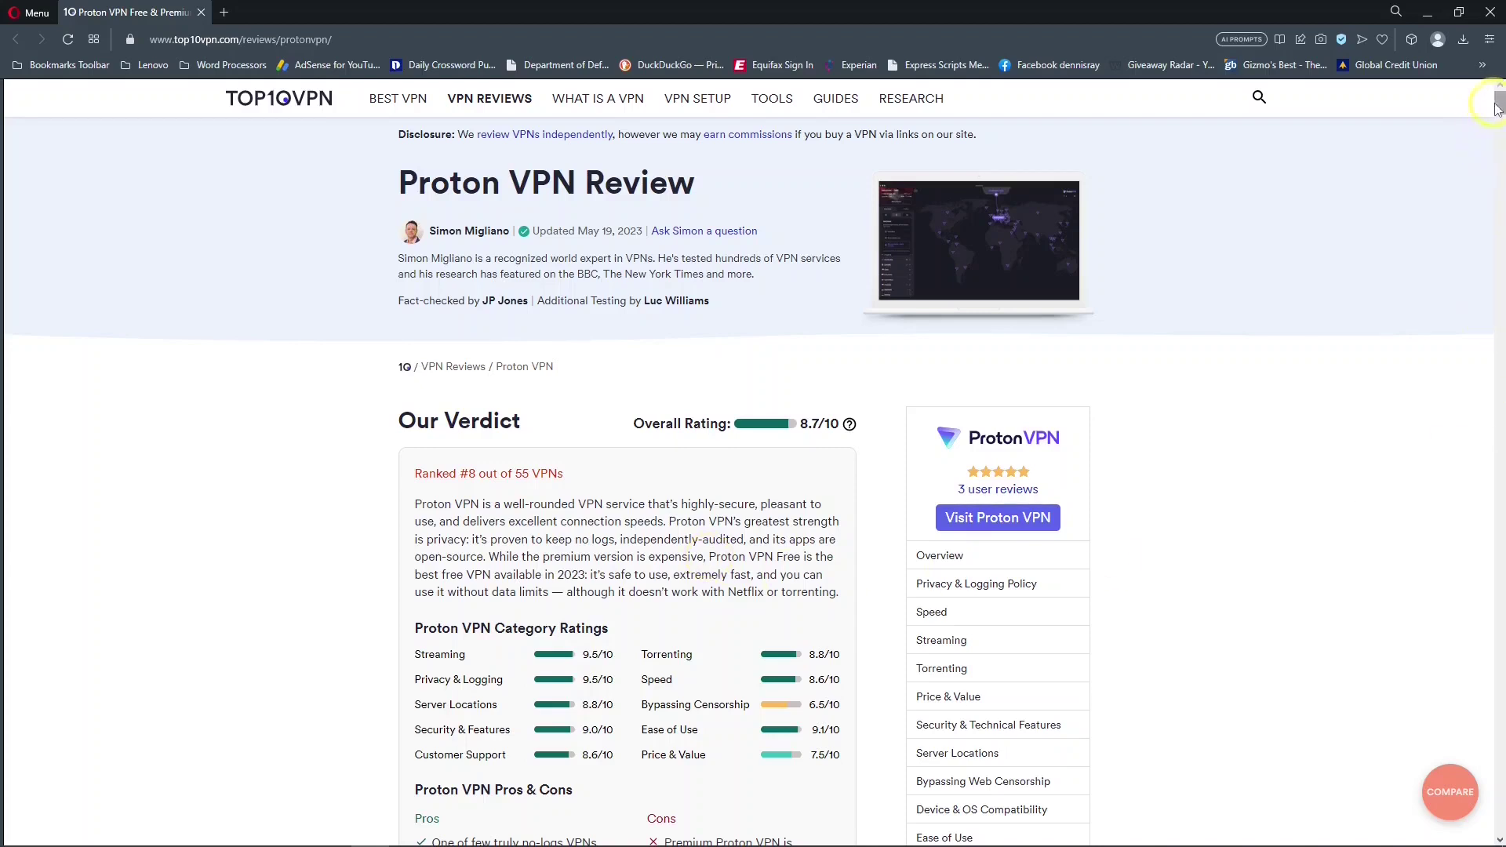
Scroll the Top10VPN Proton VPN review to the Premium vs Free comparison table and back
{"action": "left_click_drag", "start_coordinate": [1498, 104], "coordinate": [1498, 154]}
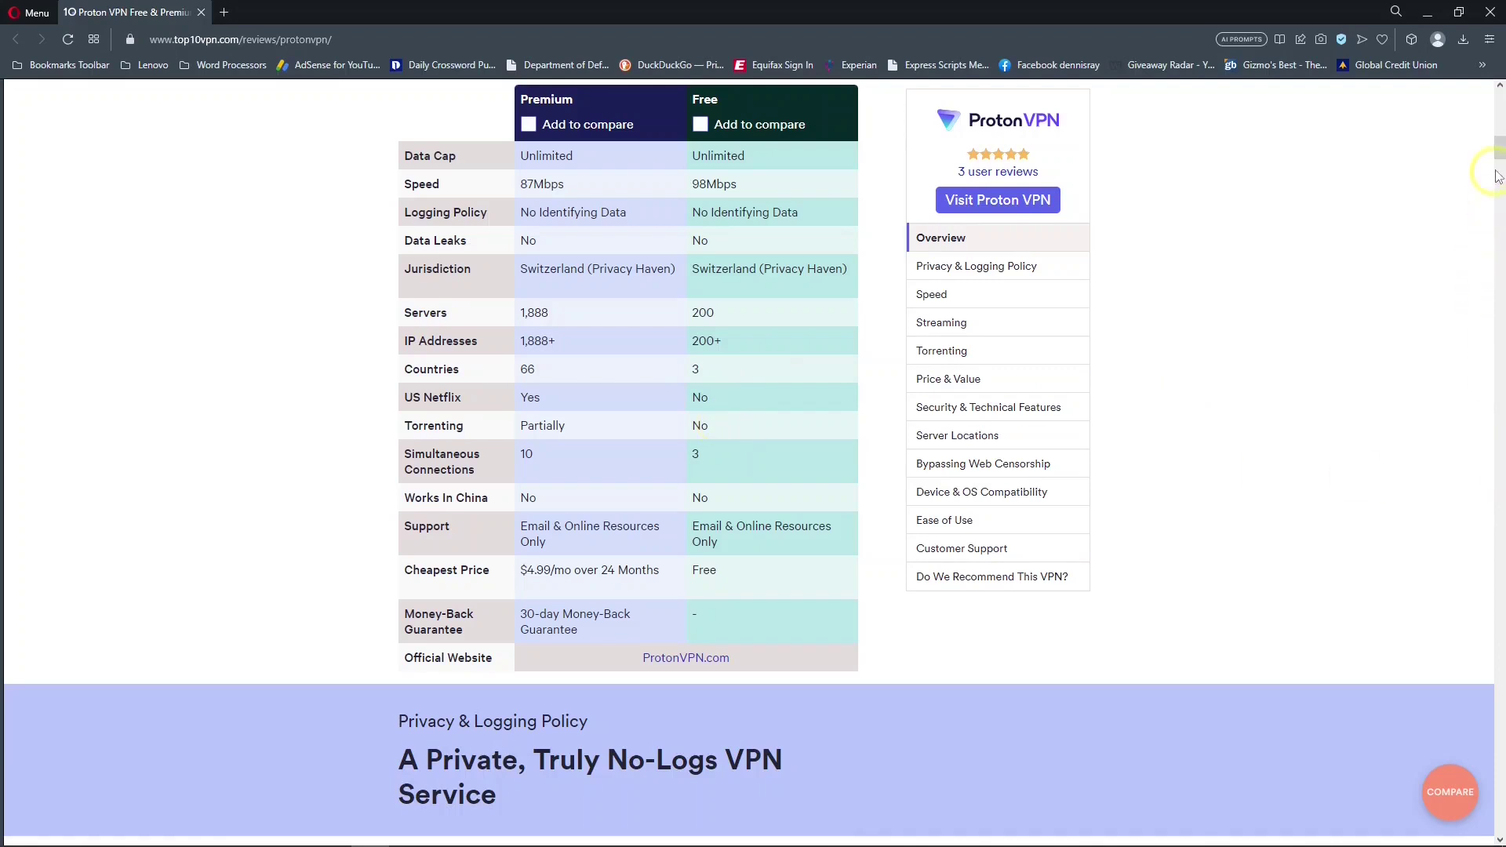
{"action": "left_click_drag", "start_coordinate": [1498, 157], "coordinate": [1489, 98]}
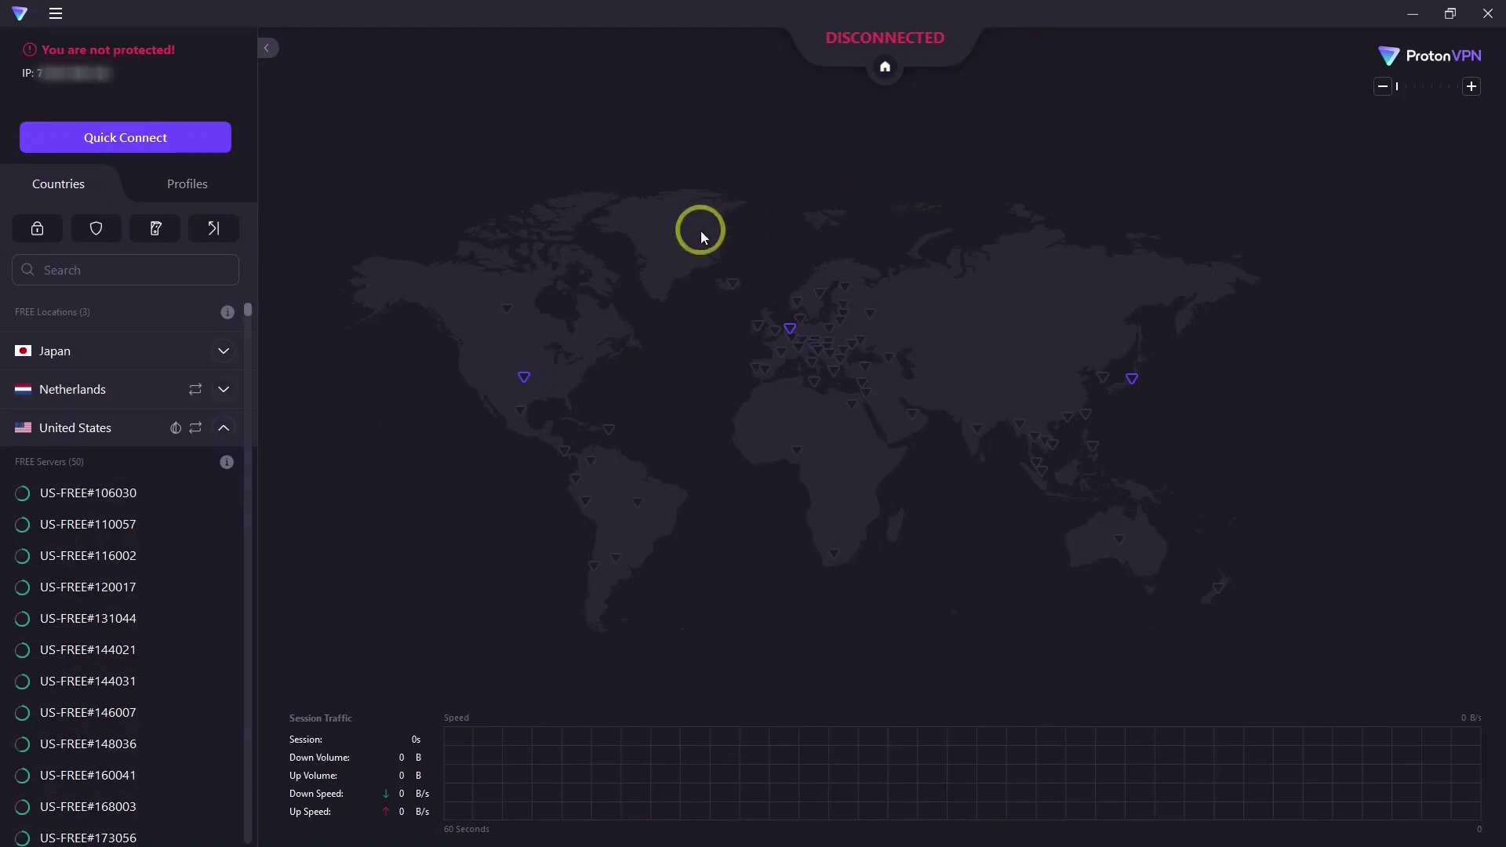
Show the Profiles list with the Fastest and Random Smart-protocol profiles from the main menu
{"action": "left_click", "coordinate": [56, 14]}
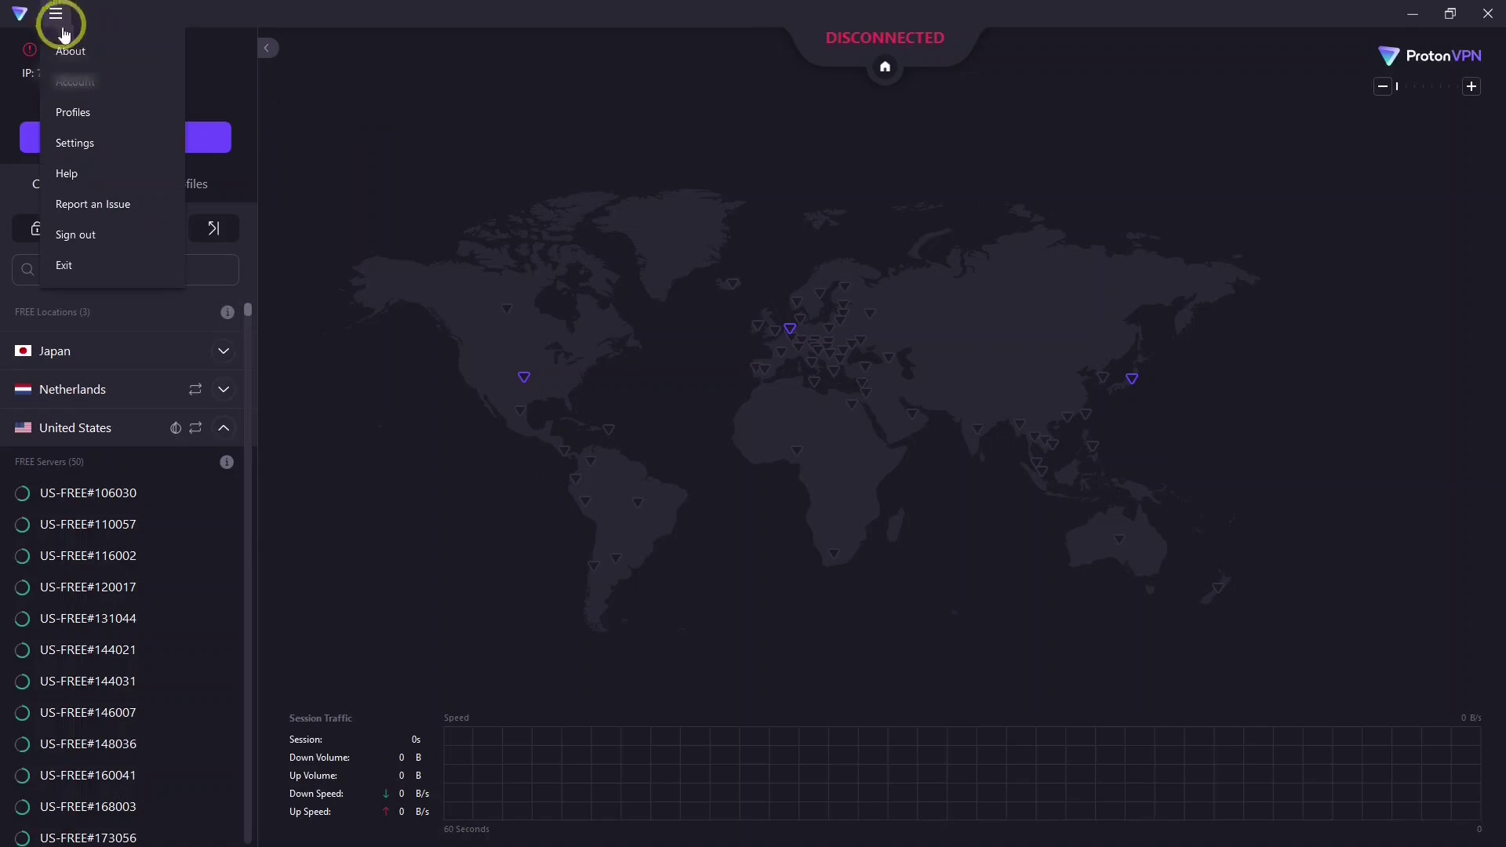
{"action": "left_click", "coordinate": [73, 111]}
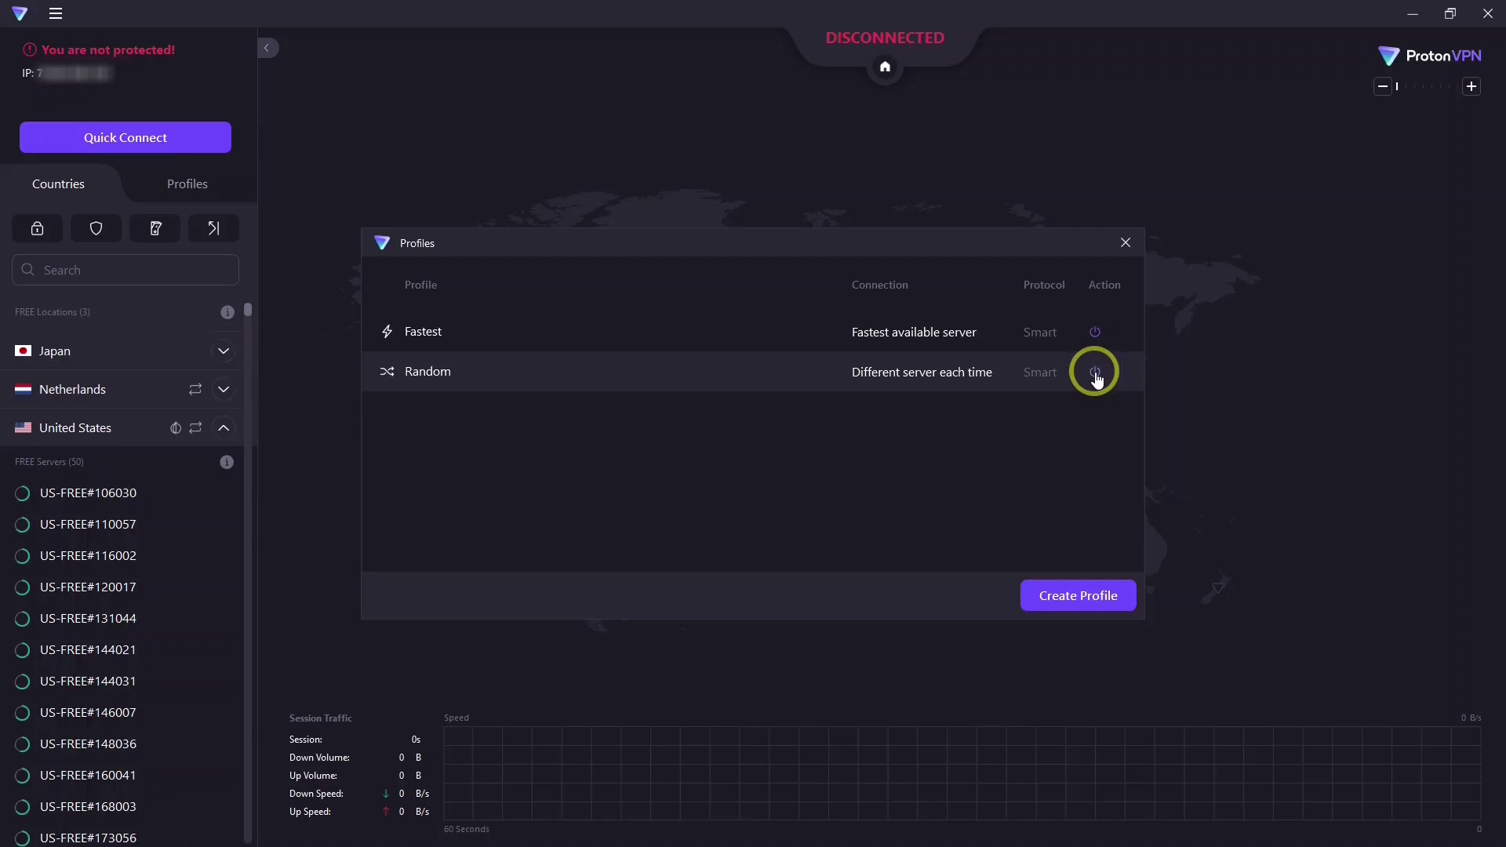
Start a new profile and preview Secure Core, P2P and Tor types, returning to Standard
{"action": "left_click", "coordinate": [1080, 596]}
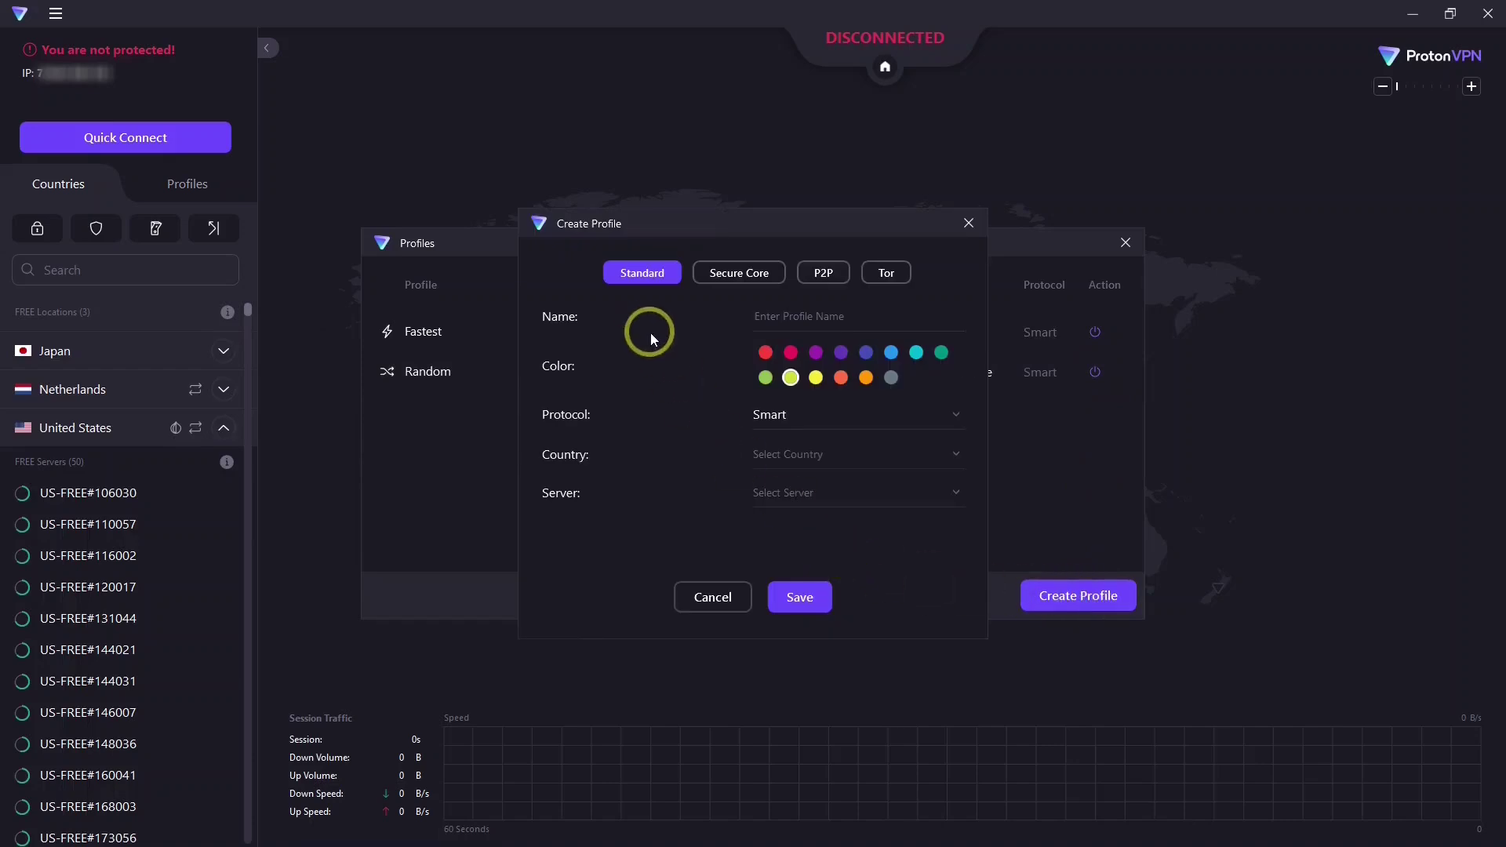
{"action": "left_click", "coordinate": [723, 274]}
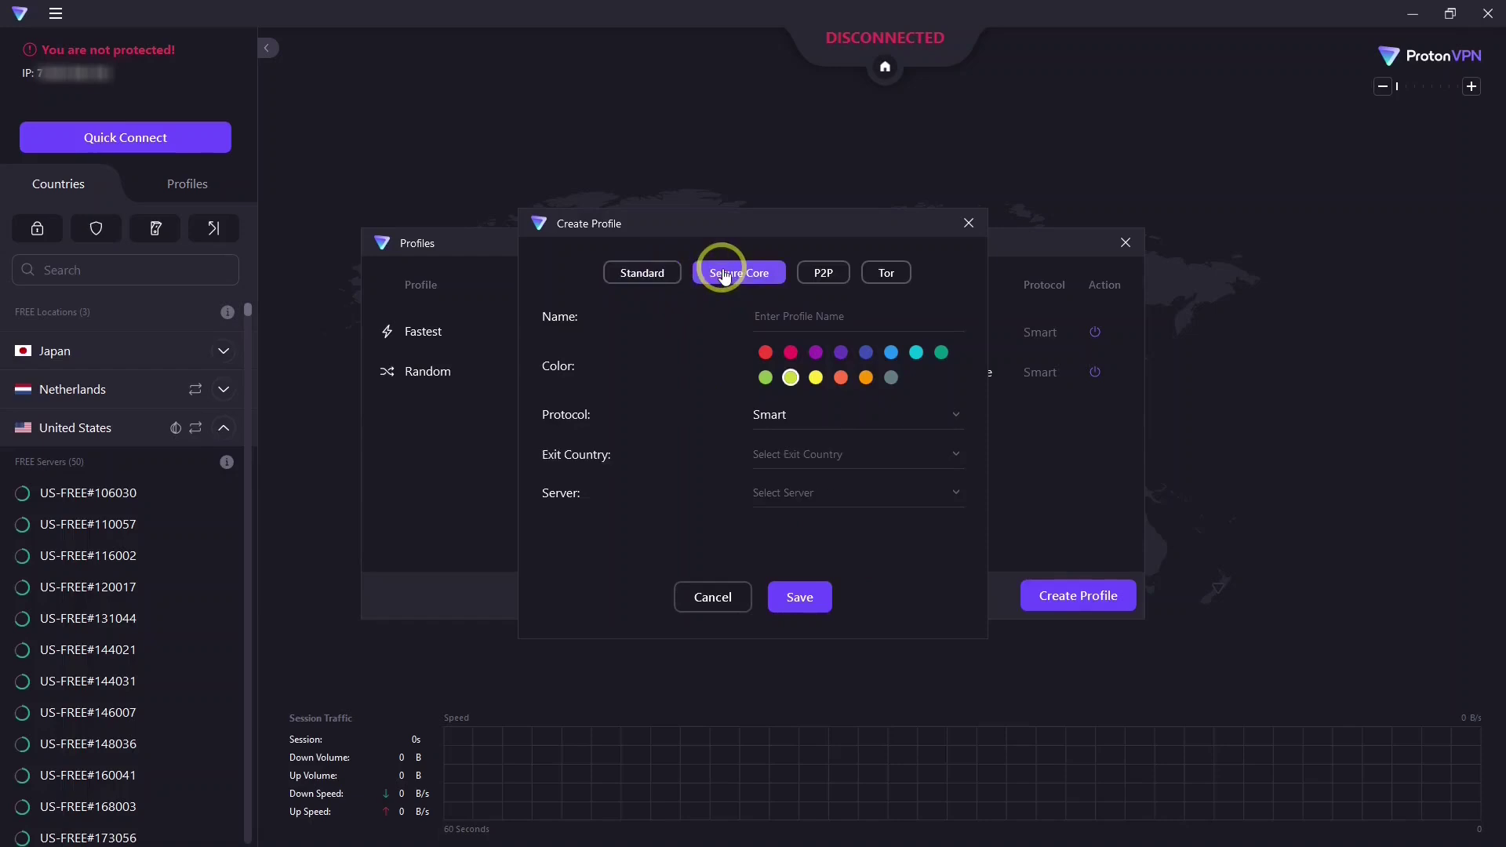
{"action": "left_click", "coordinate": [816, 274]}
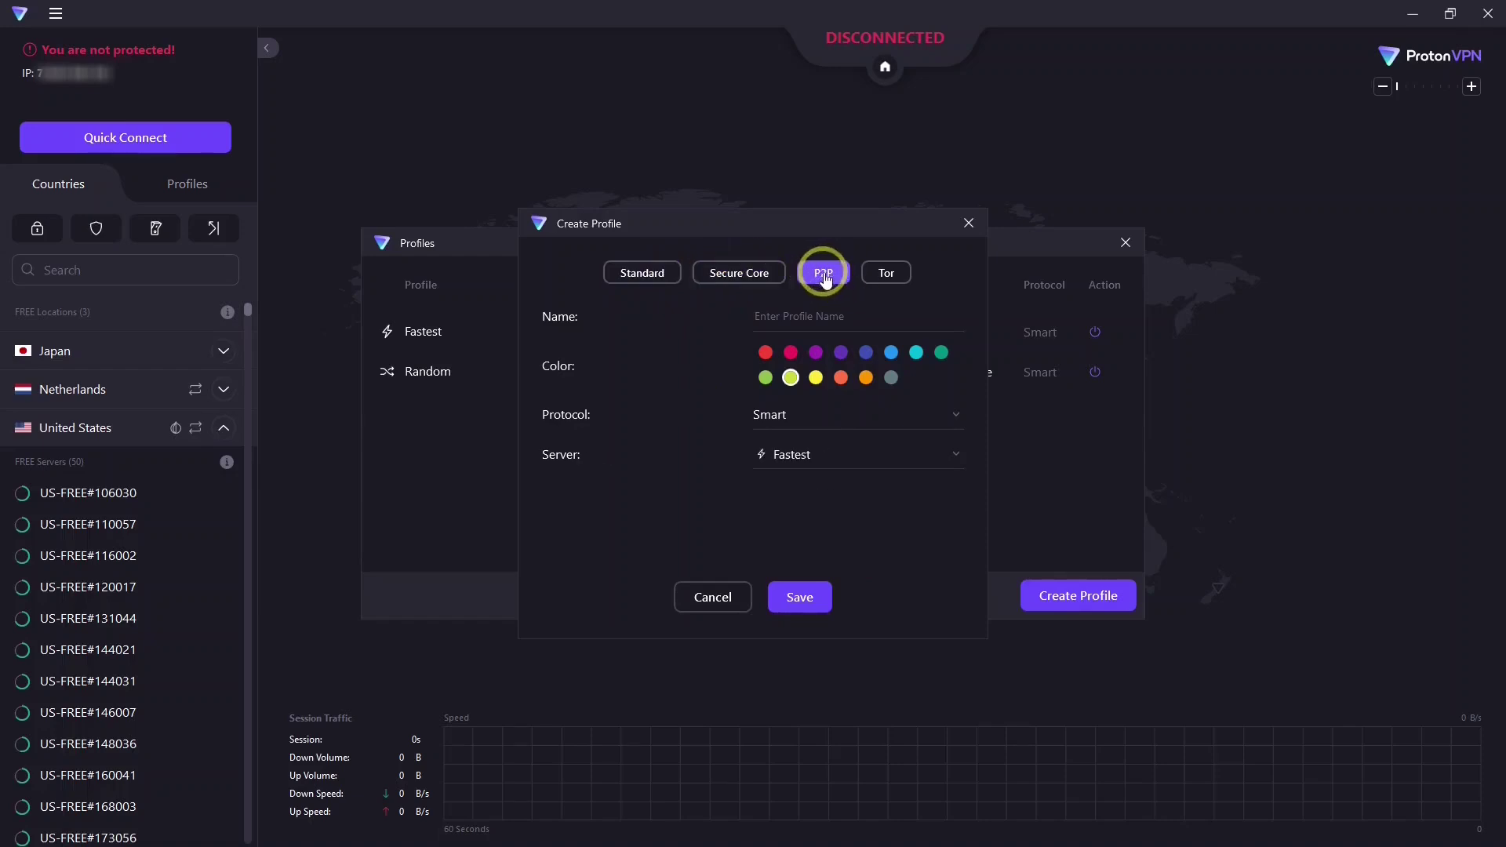
{"action": "left_click", "coordinate": [886, 276]}
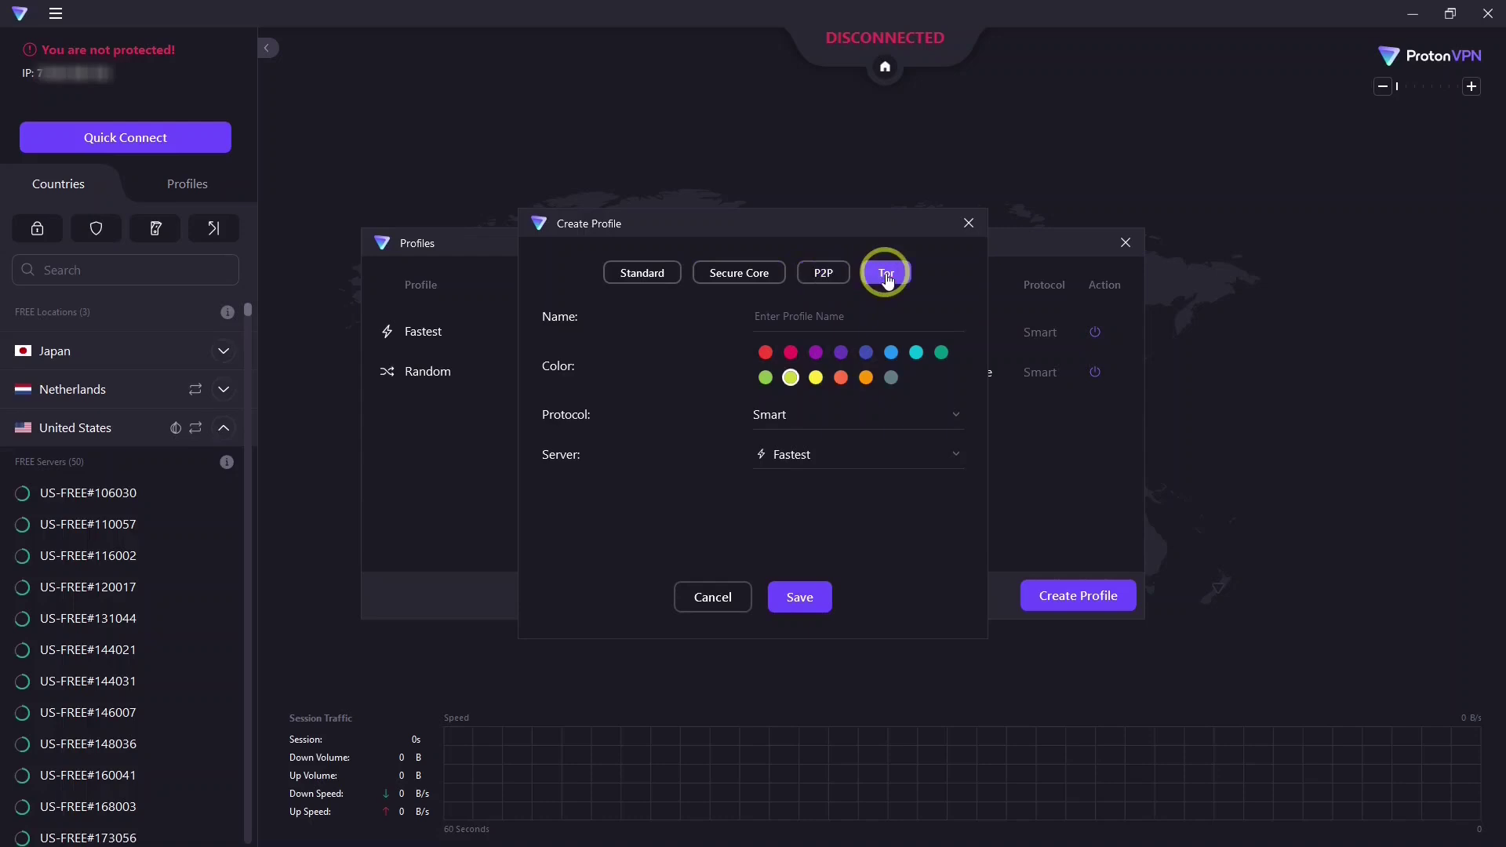
{"action": "left_click", "coordinate": [637, 269]}
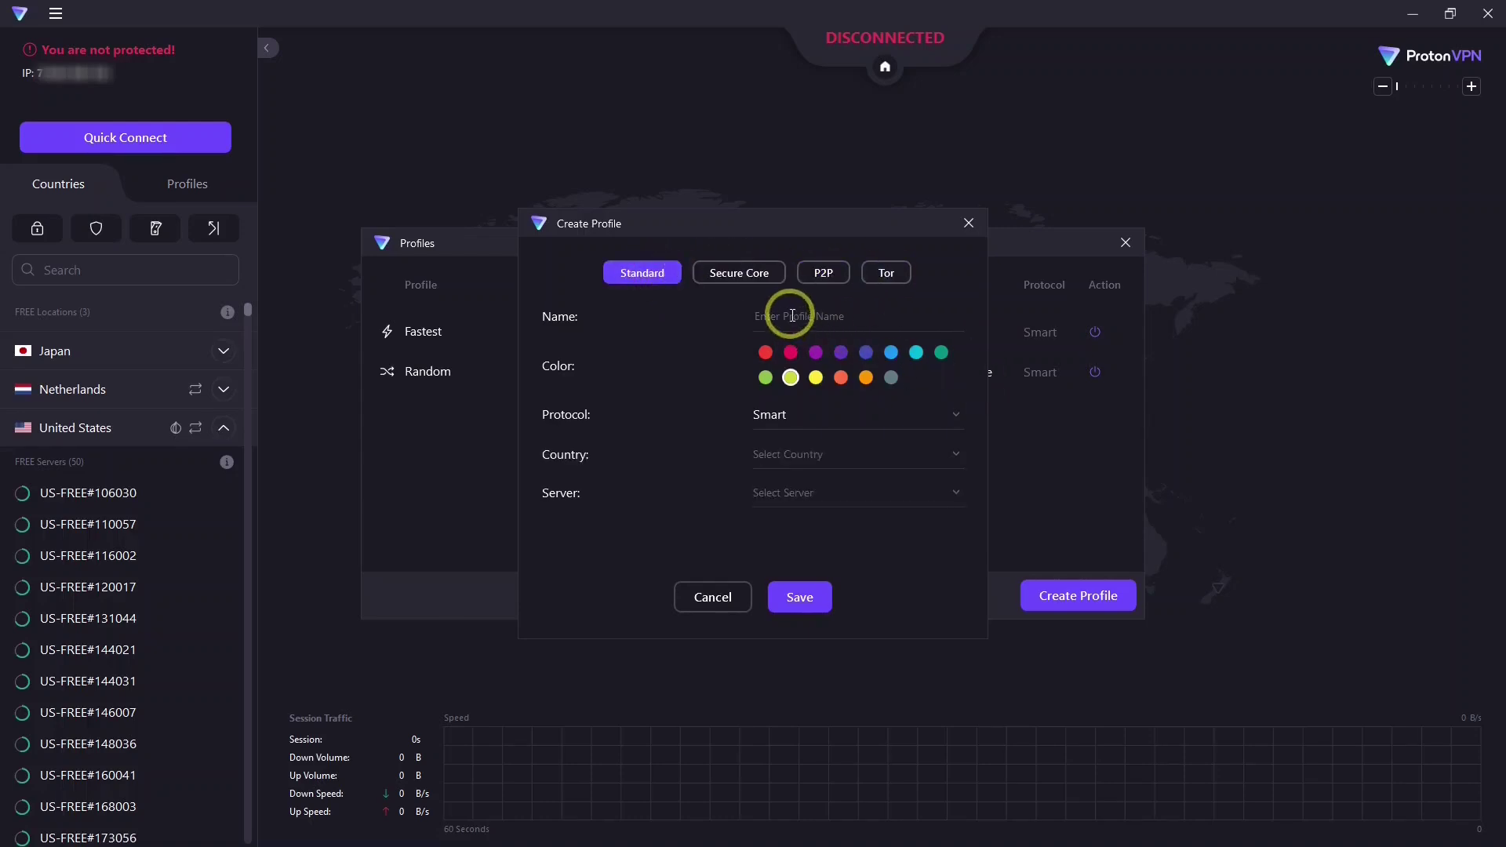
Inspect the Protocol list, keeping Smart, and the Country list, then cancel the profile unsaved
{"action": "left_click", "coordinate": [952, 414]}
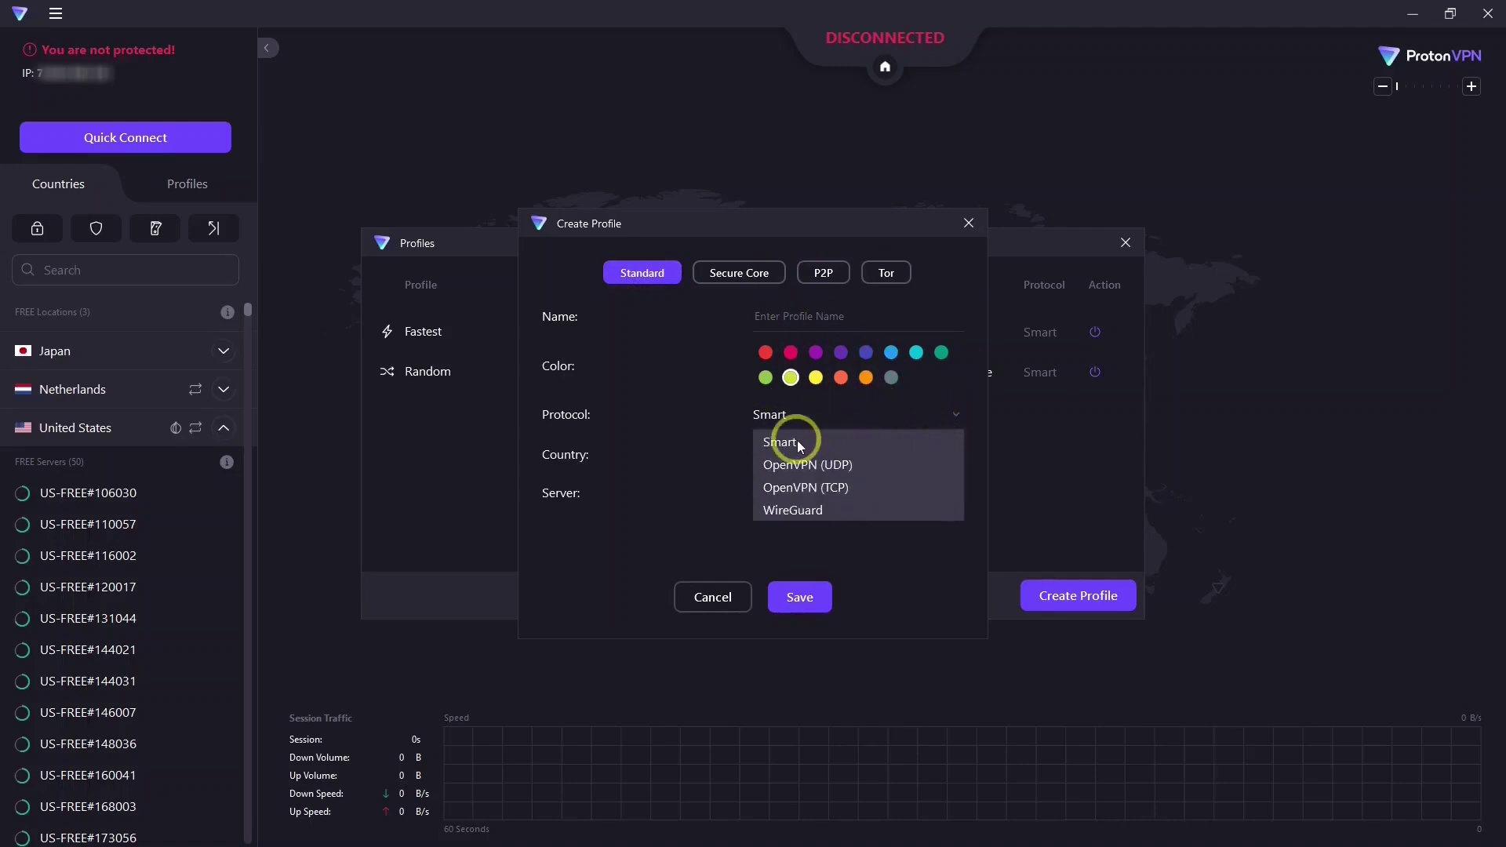
{"action": "left_click", "coordinate": [952, 416]}
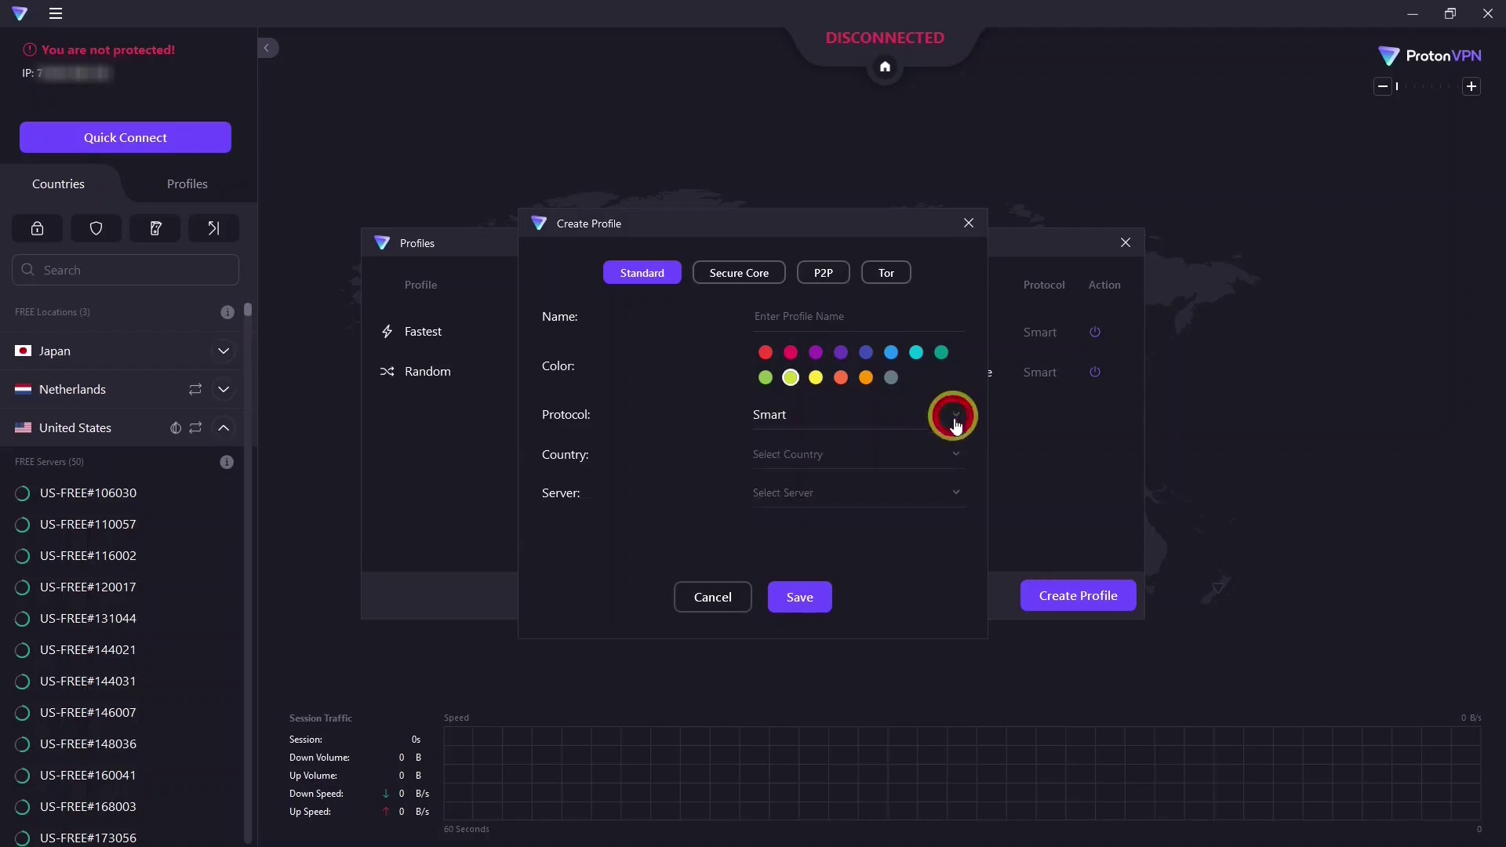
{"action": "left_click", "coordinate": [955, 456]}
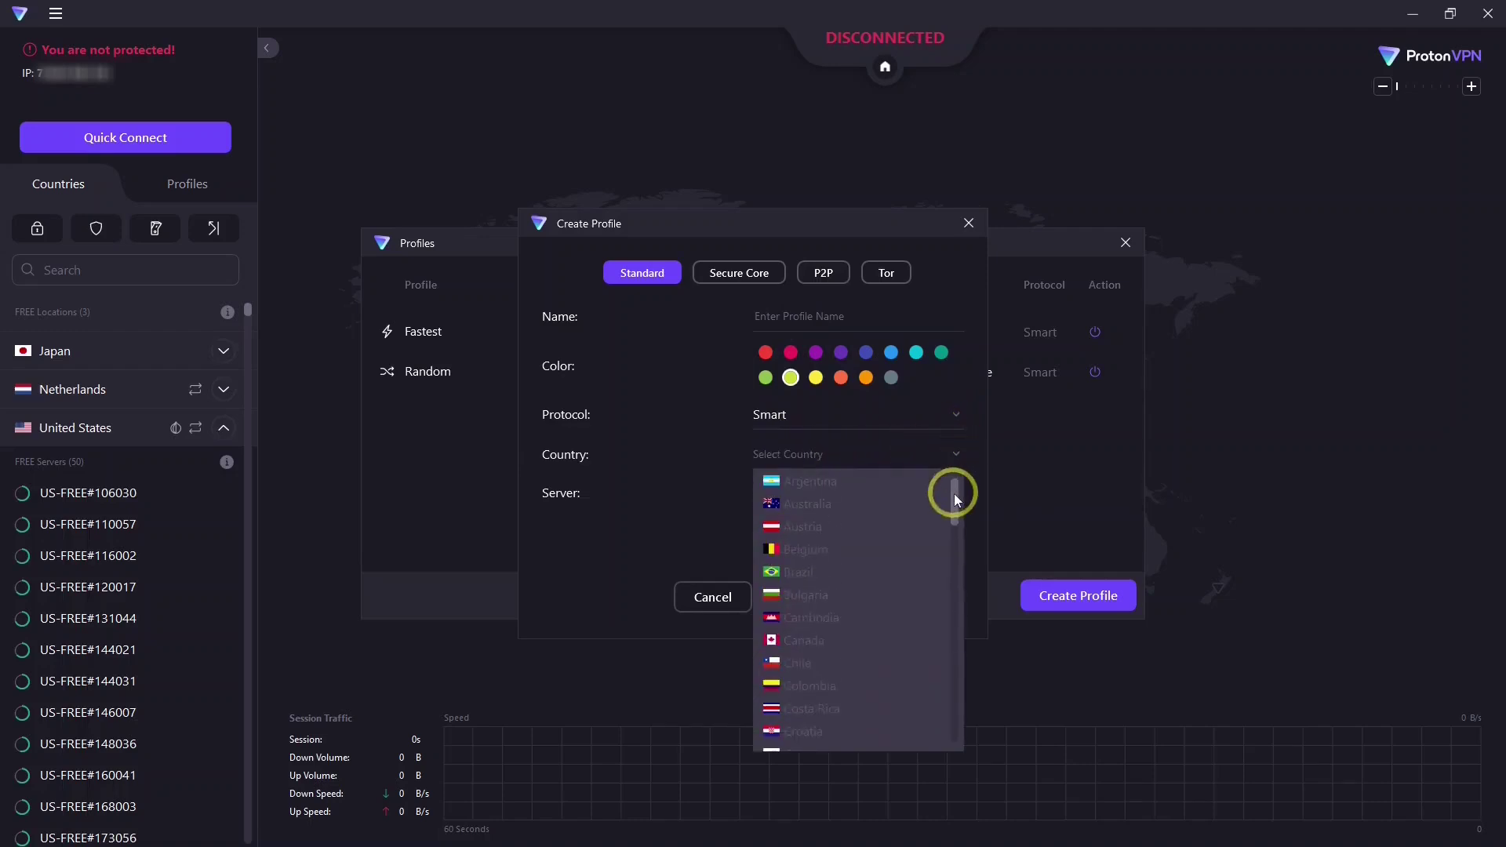
{"action": "left_click_drag", "start_coordinate": [954, 500], "coordinate": [958, 724]}
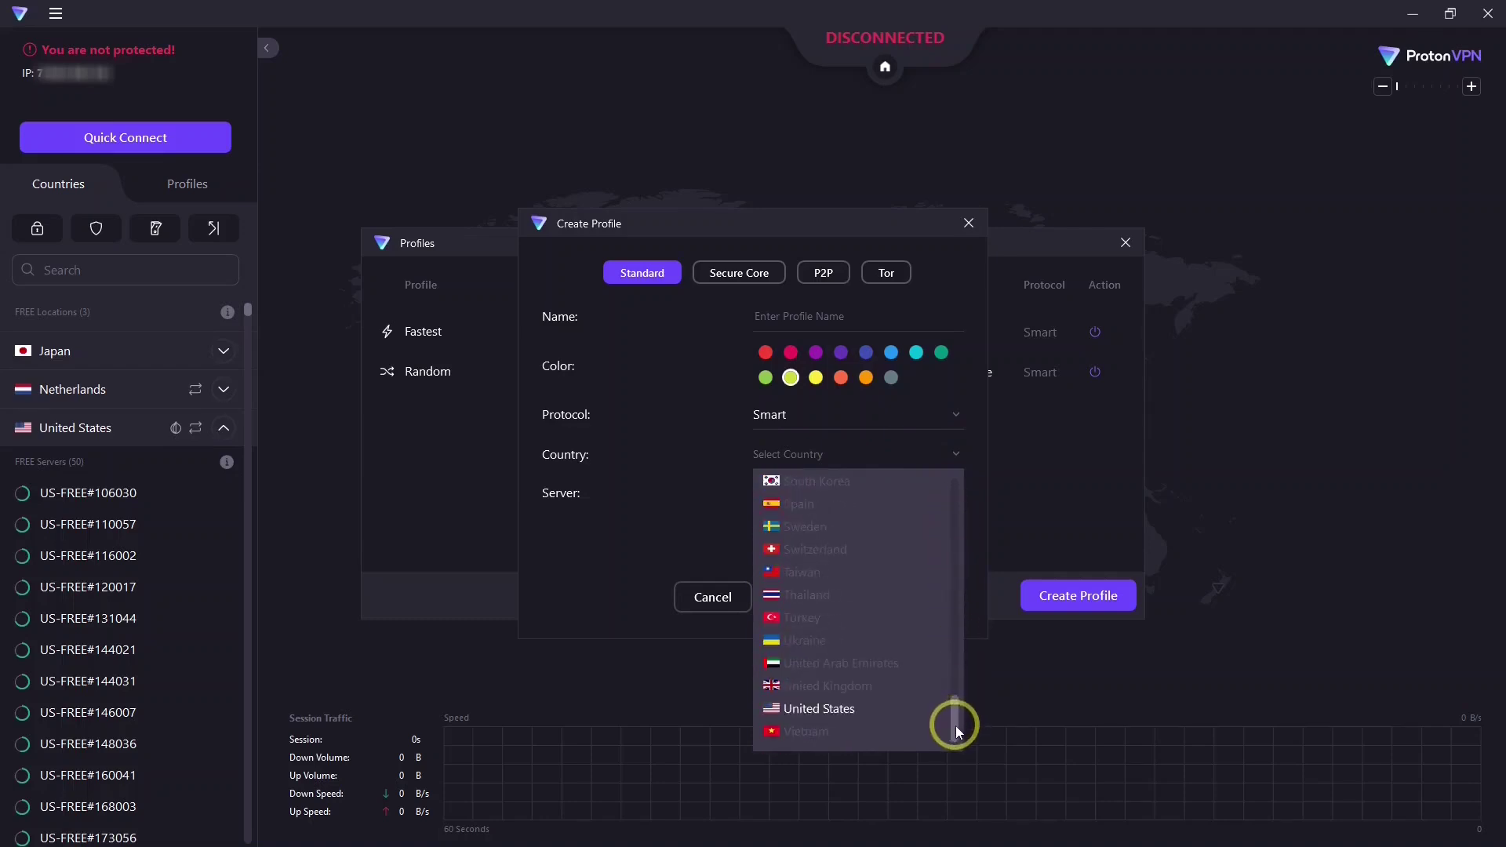
{"action": "left_click_drag", "start_coordinate": [952, 728], "coordinate": [943, 443]}
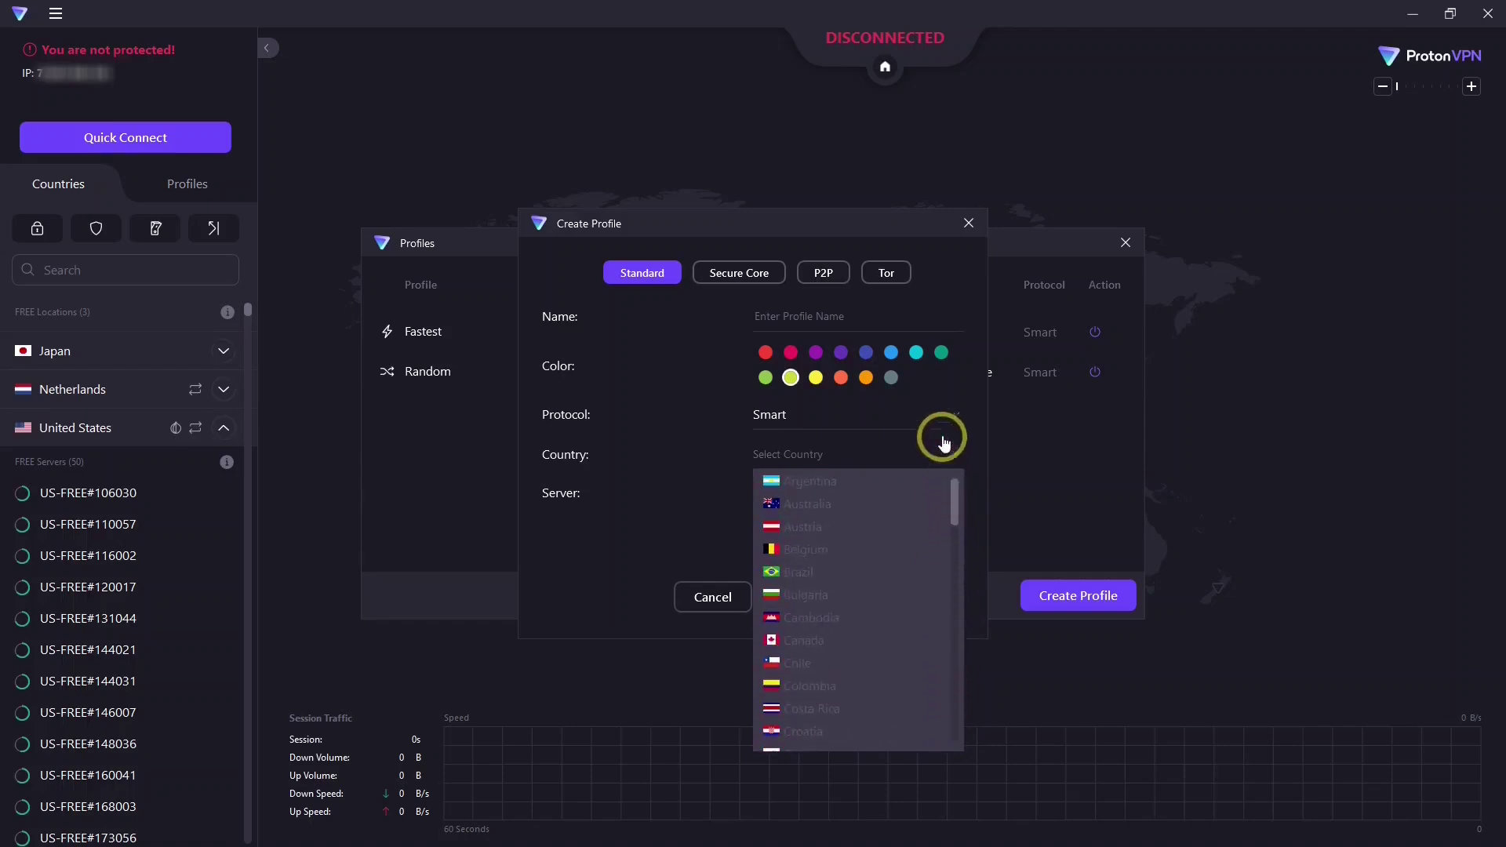
{"action": "left_click", "coordinate": [958, 381]}
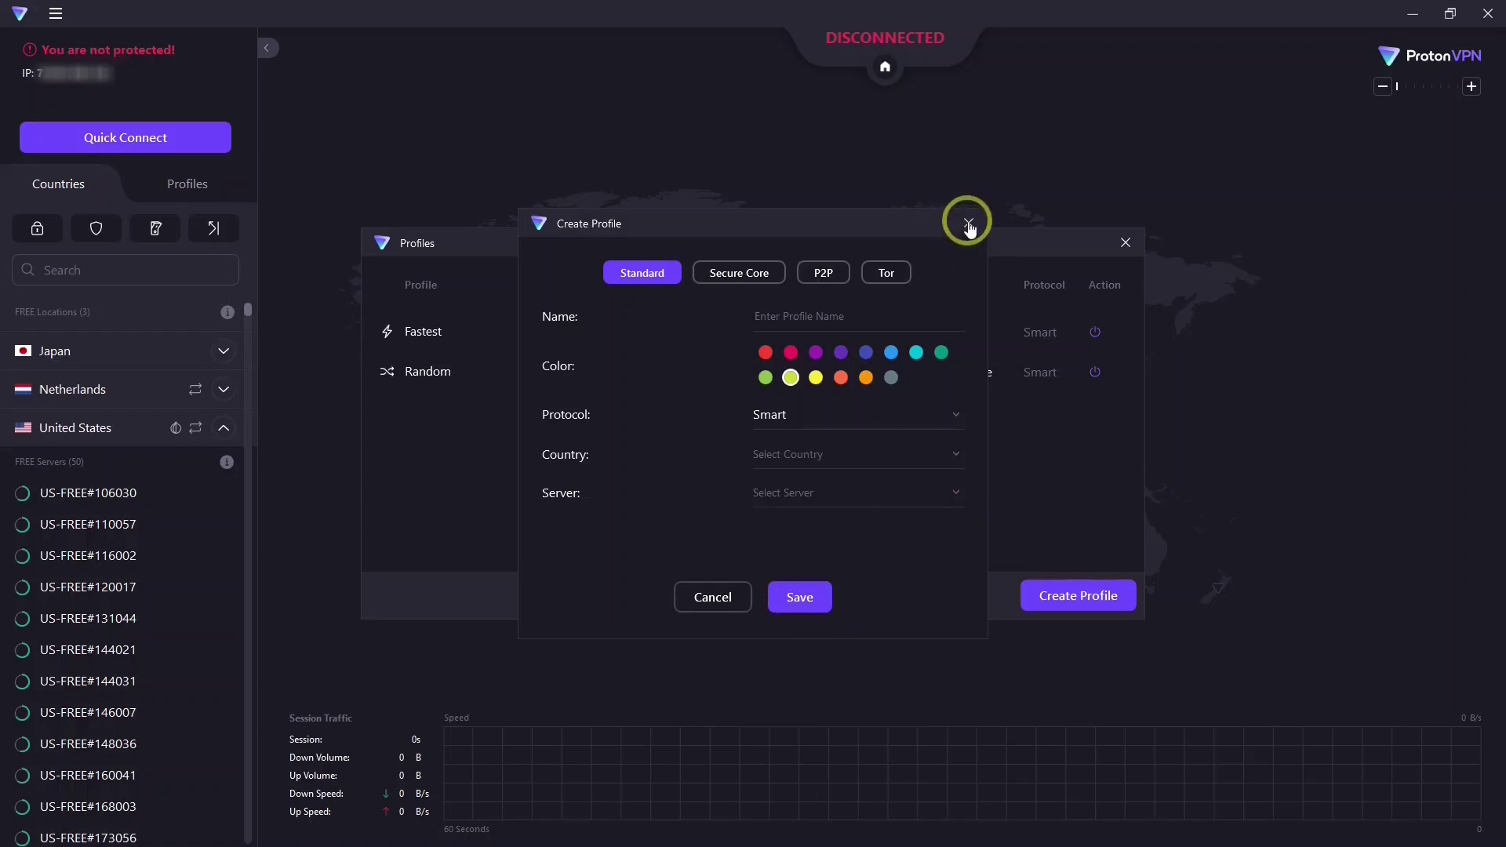
{"action": "left_click", "coordinate": [720, 594]}
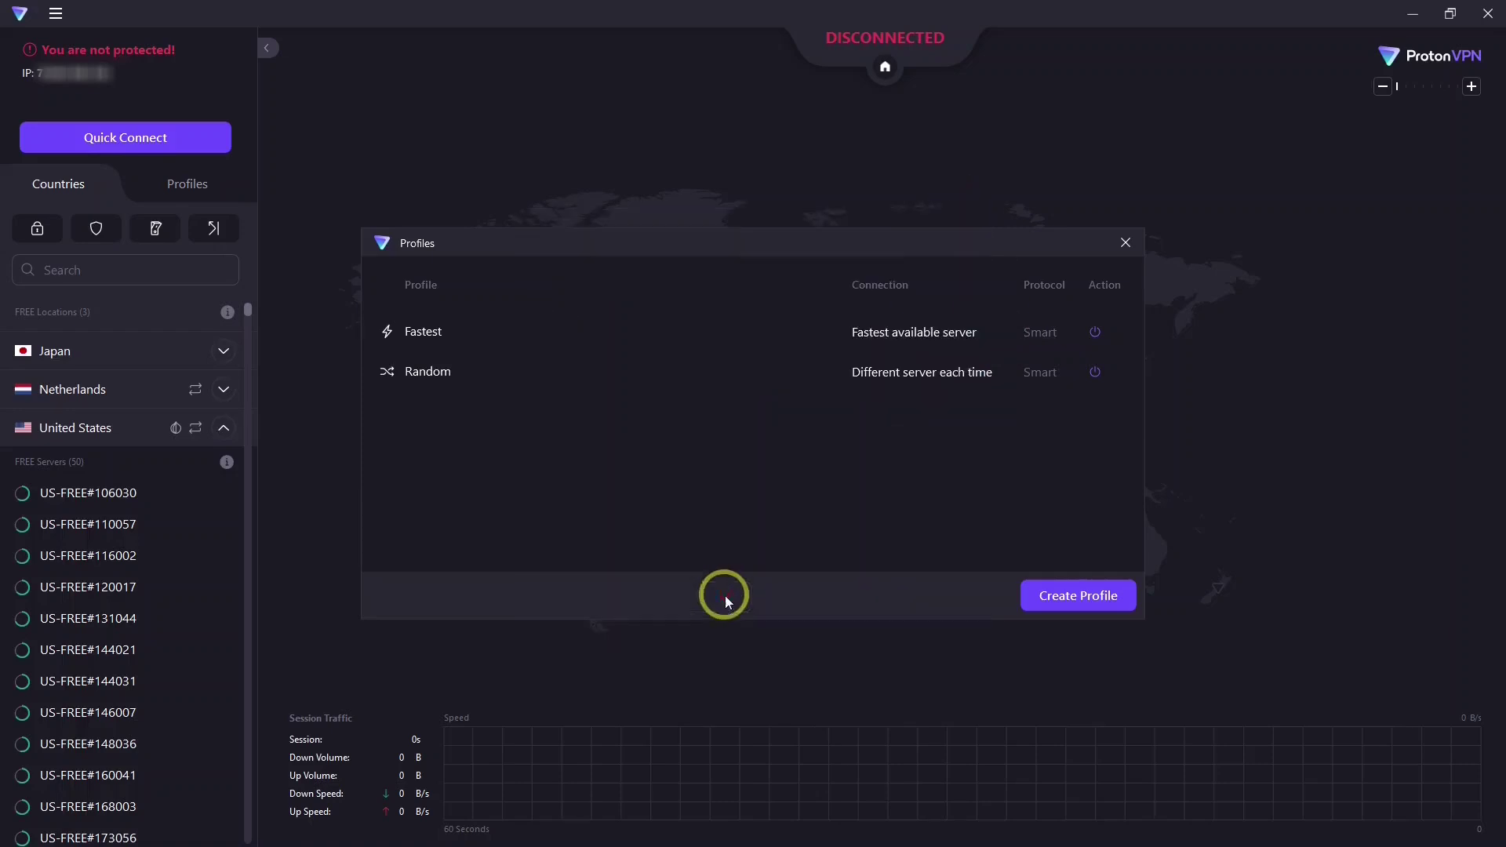
Close the Profiles window and bring up the app Settings
{"action": "left_click", "coordinate": [1126, 244]}
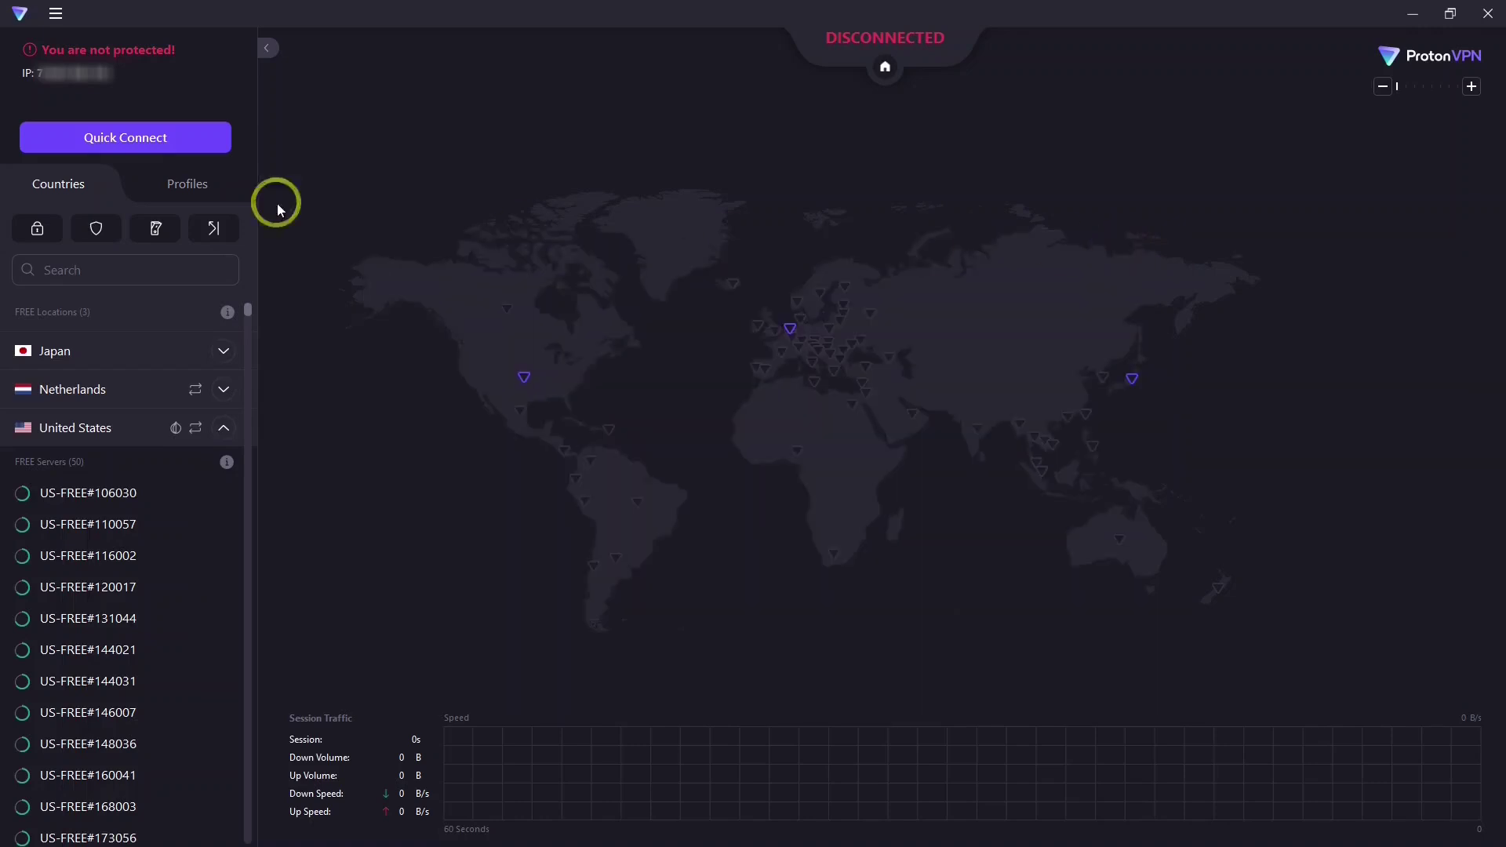
{"action": "left_click", "coordinate": [54, 14]}
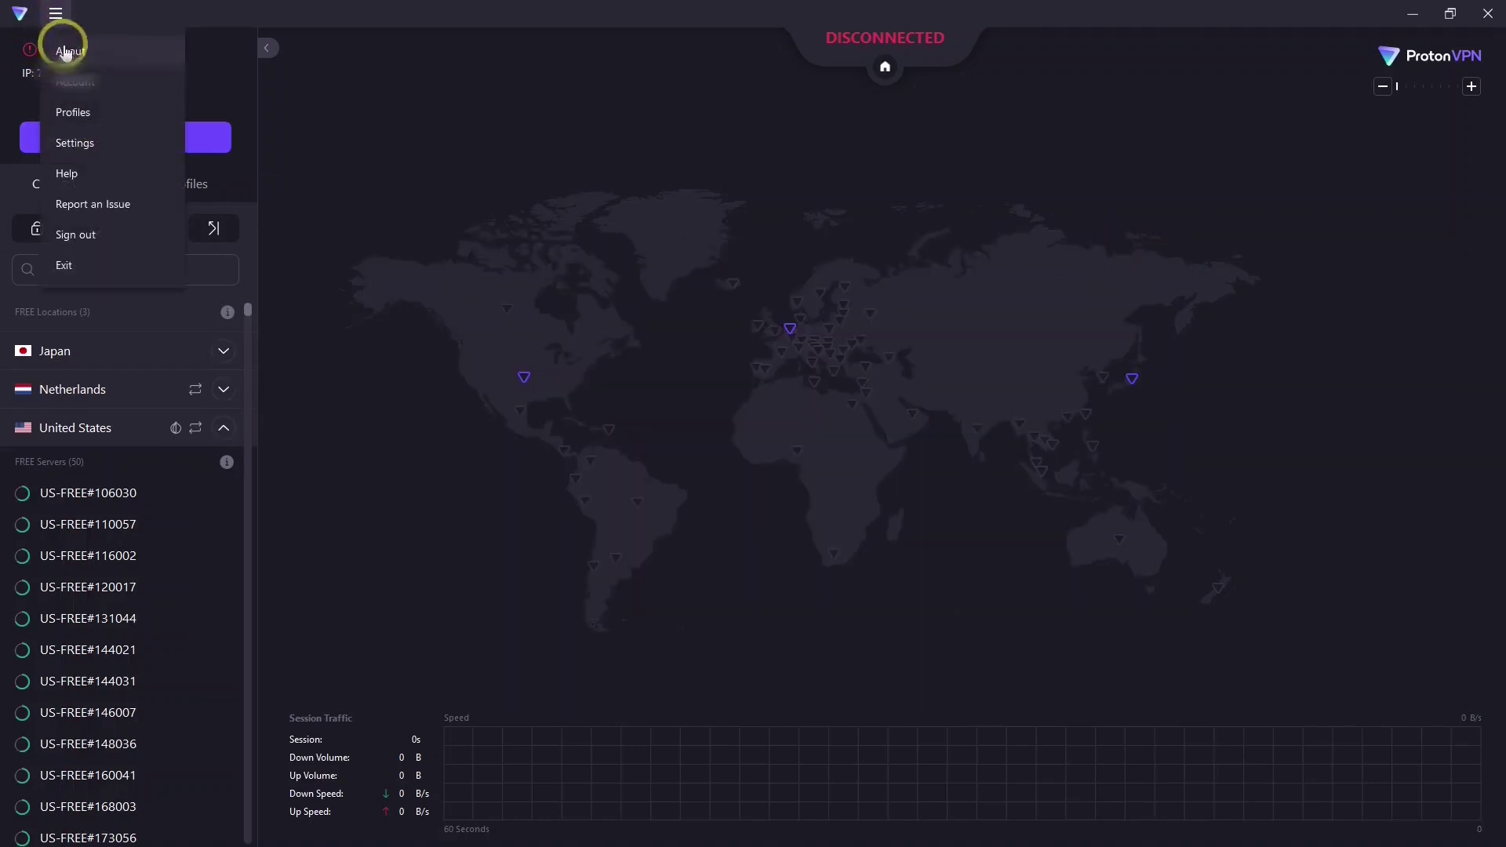
{"action": "left_click", "coordinate": [76, 144]}
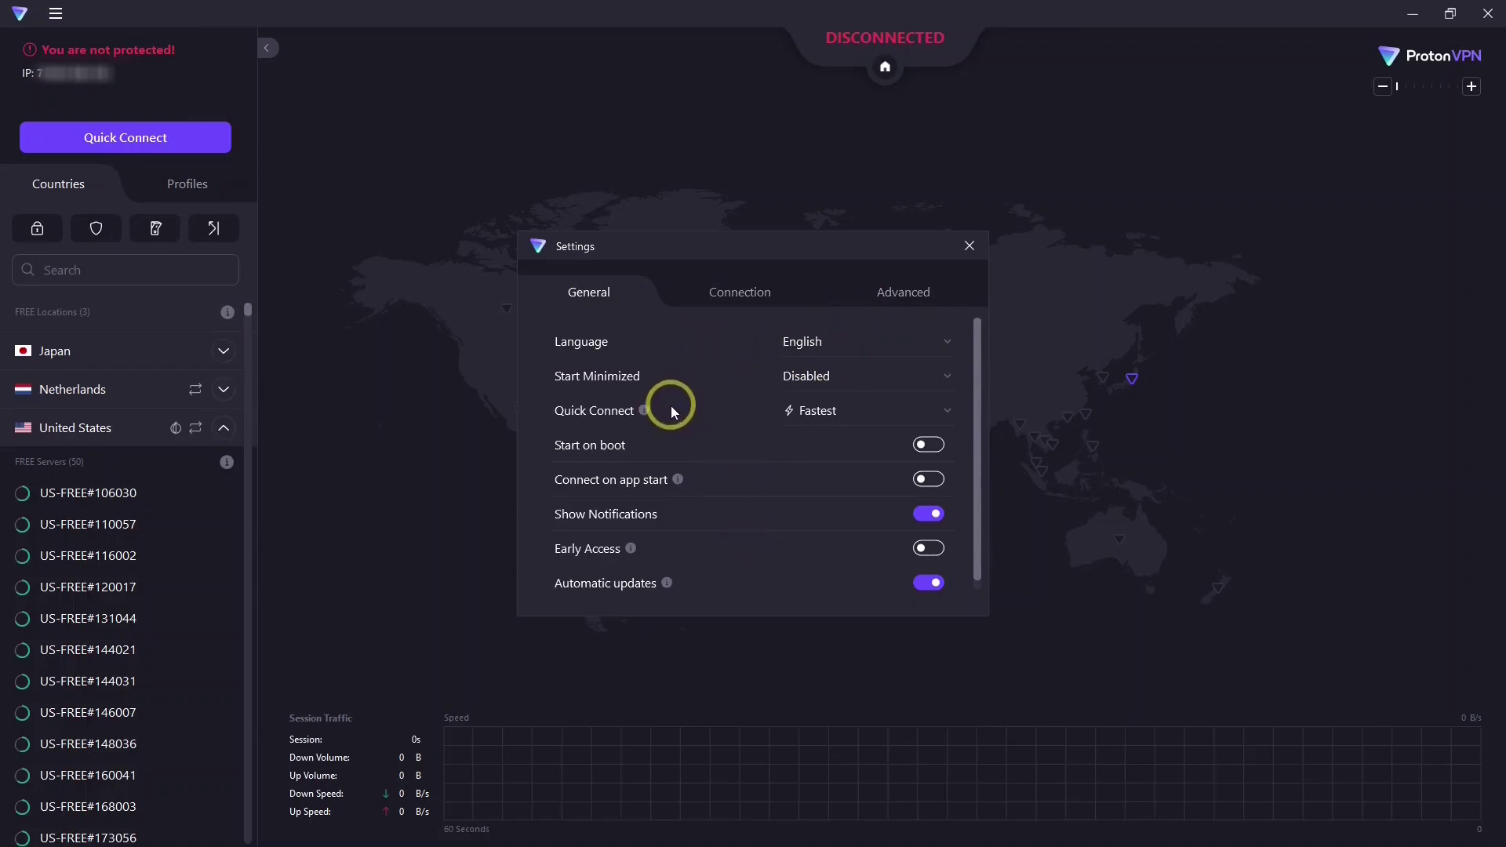
Review Connection settings and the Advanced Port Forwarding and DNS Leak Protection info
{"action": "mouse_move", "coordinate": [644, 411]}
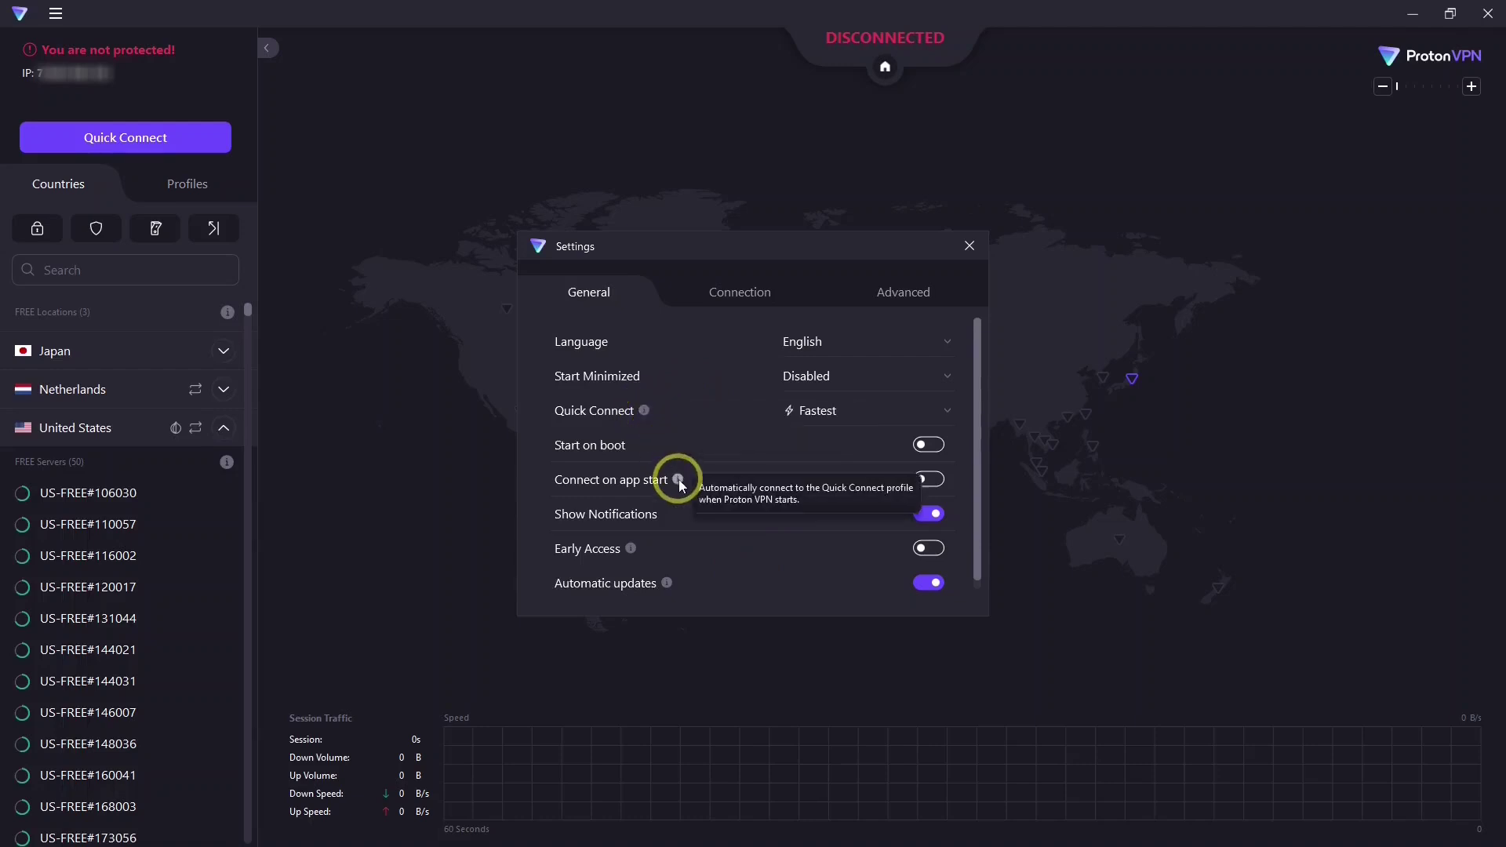
{"action": "mouse_move", "coordinate": [632, 549]}
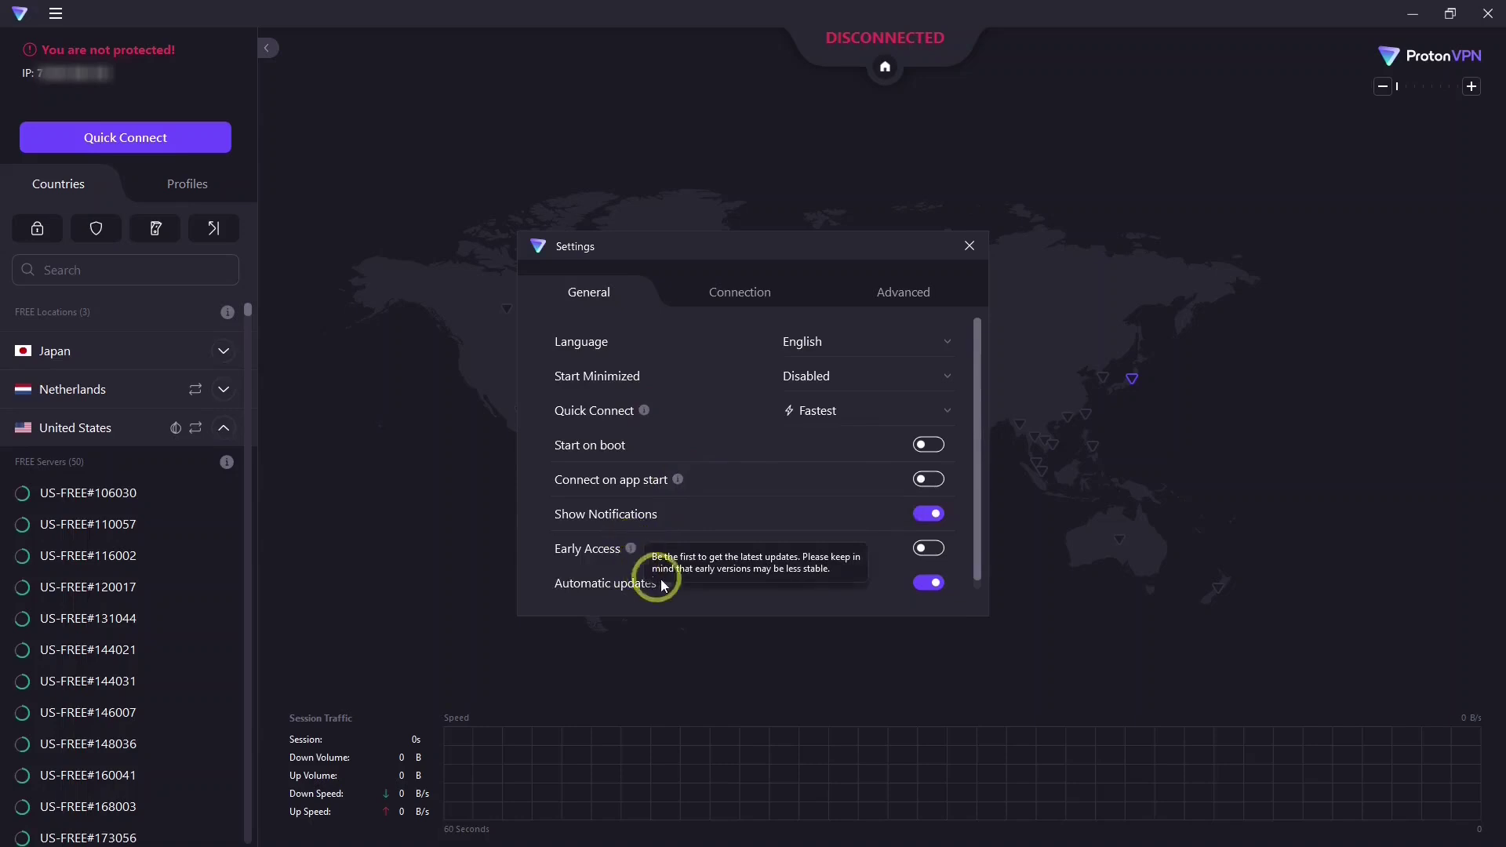
{"action": "left_click", "coordinate": [740, 296]}
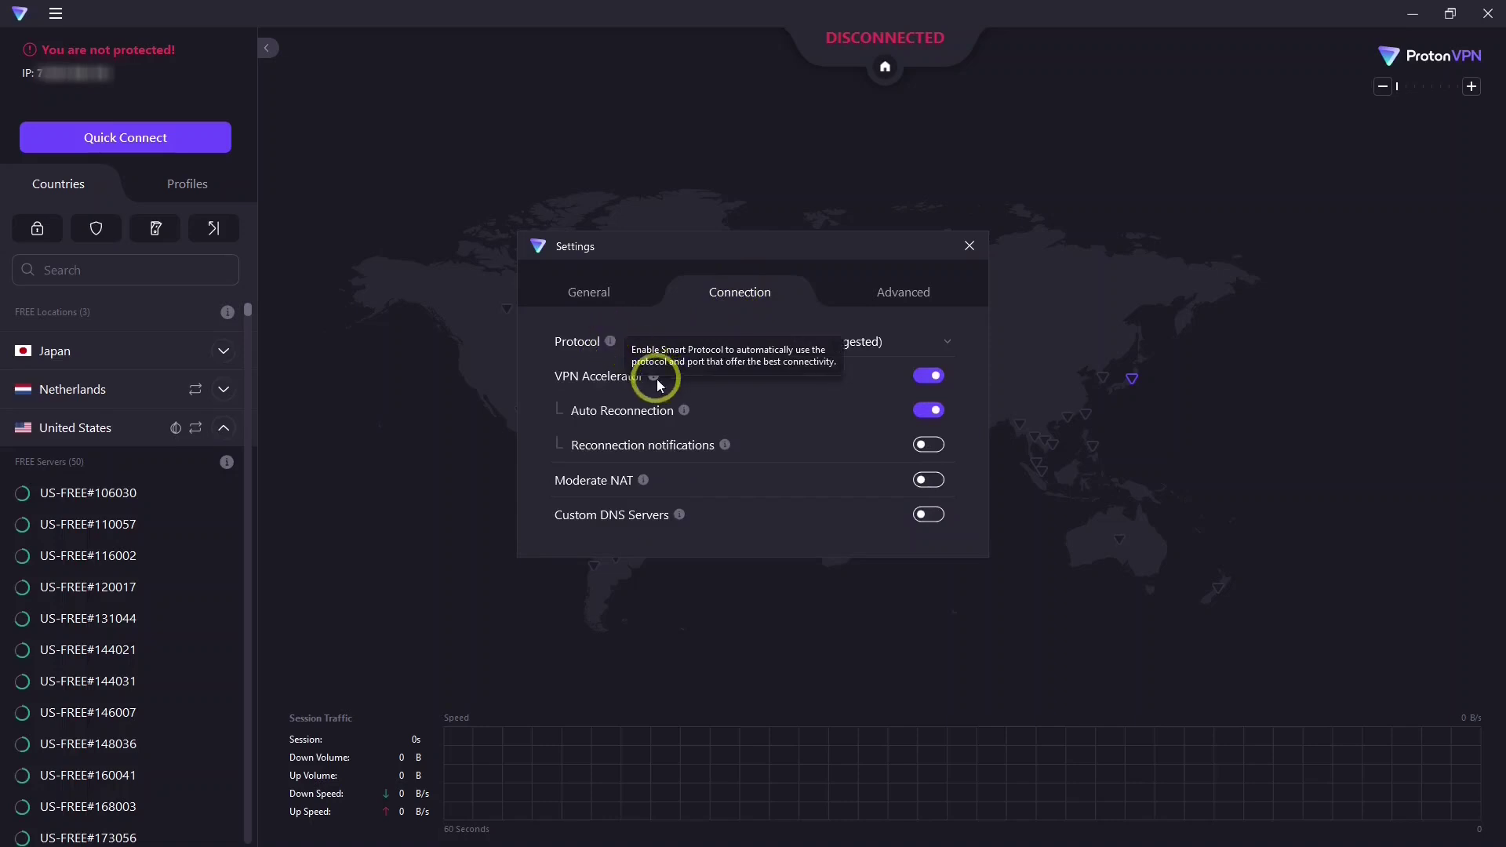
{"action": "mouse_move", "coordinate": [717, 444]}
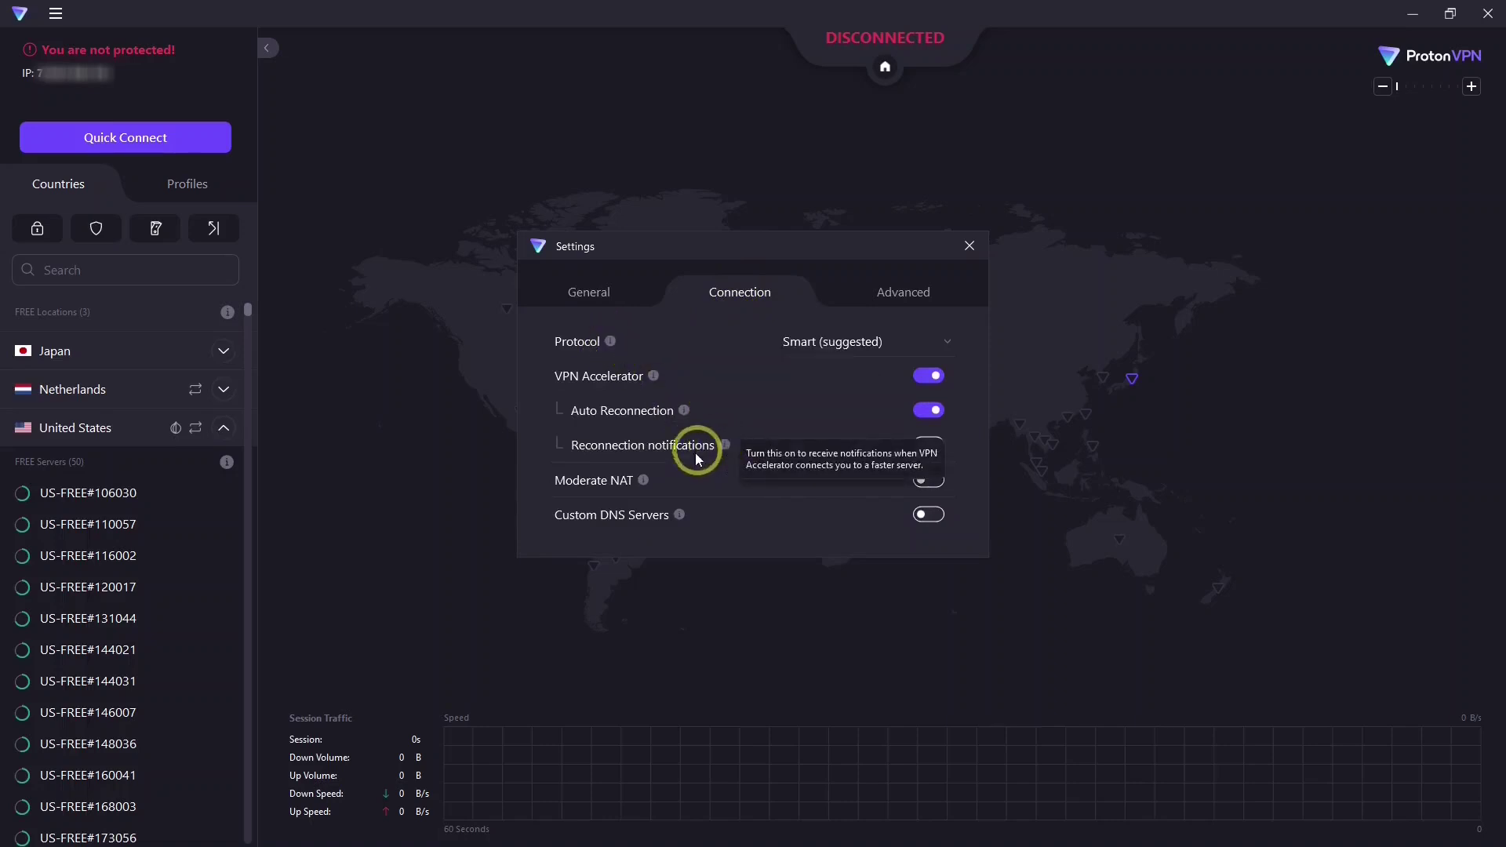
{"action": "left_click", "coordinate": [894, 298]}
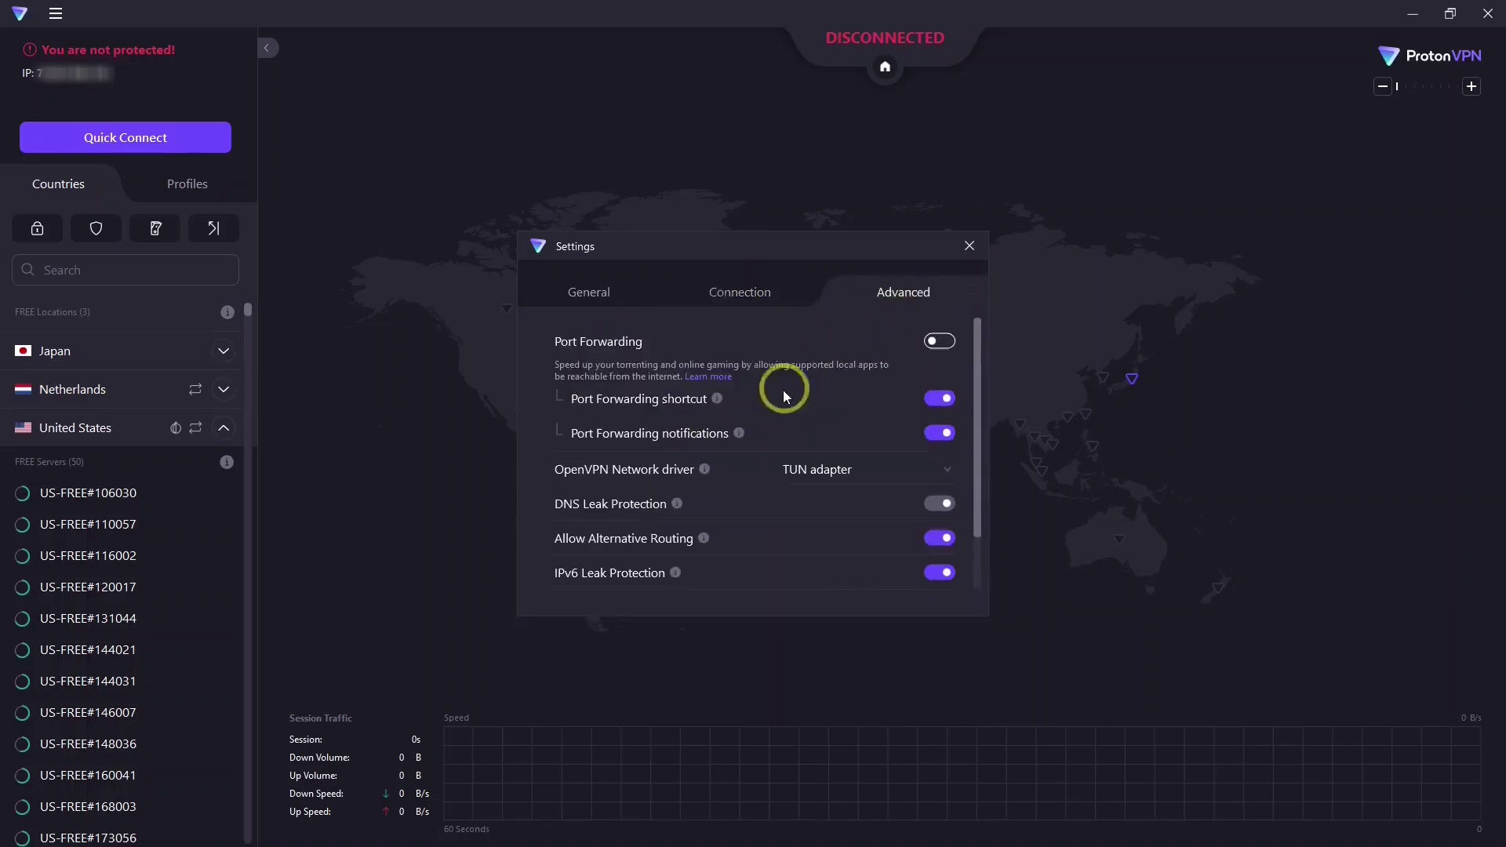
{"action": "mouse_move", "coordinate": [736, 435]}
{"action": "mouse_move", "coordinate": [680, 507]}
{"action": "left_click", "coordinate": [969, 245]}
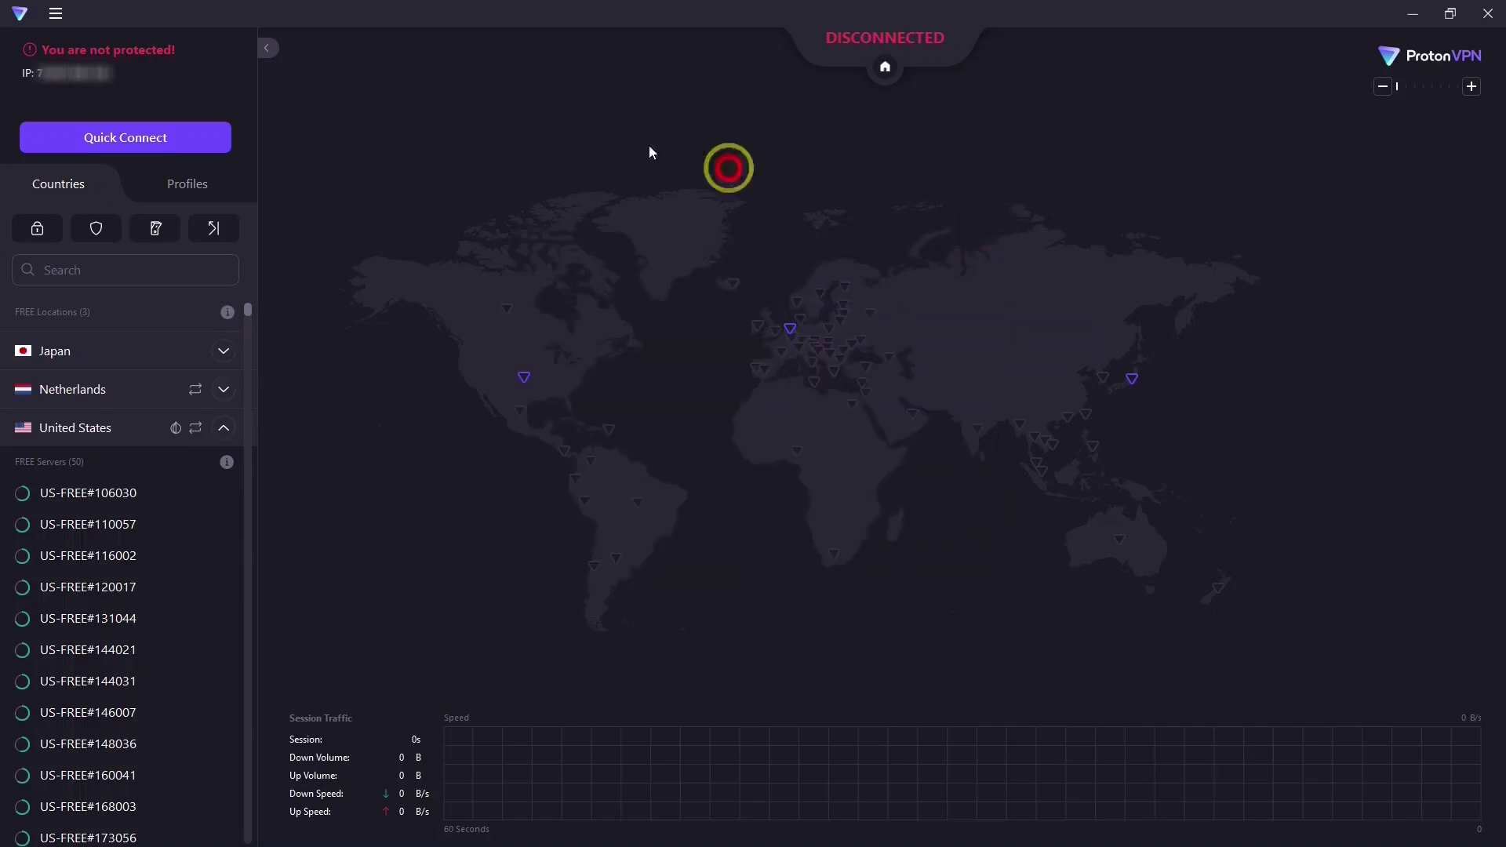
{"action": "left_click", "coordinate": [53, 15]}
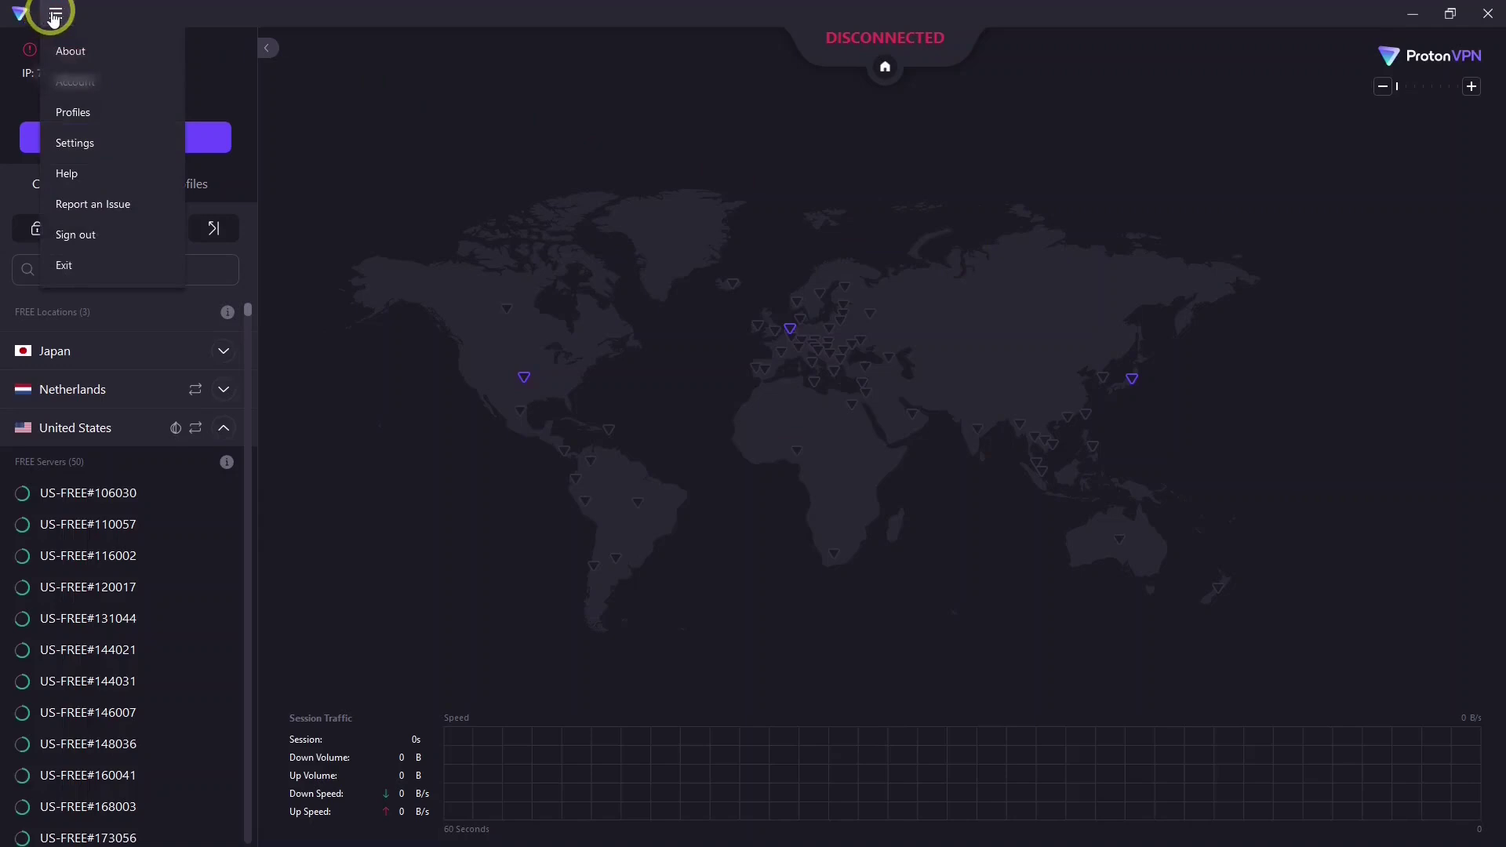
{"action": "left_click", "coordinate": [830, 202]}
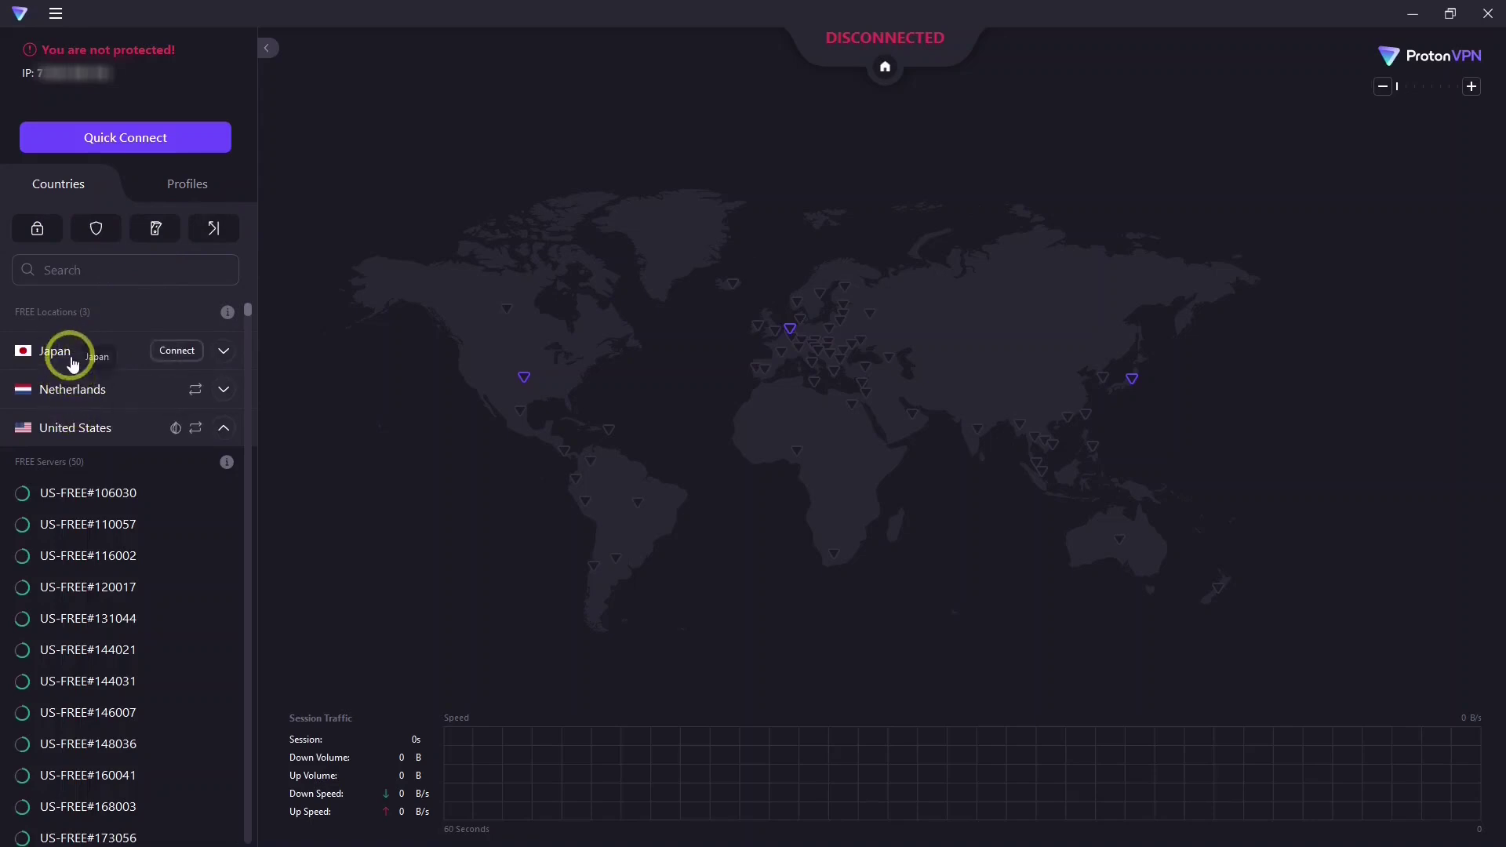
Expand Japan, scroll through its JP-FREE servers, then collapse it again
{"action": "left_click", "coordinate": [223, 352]}
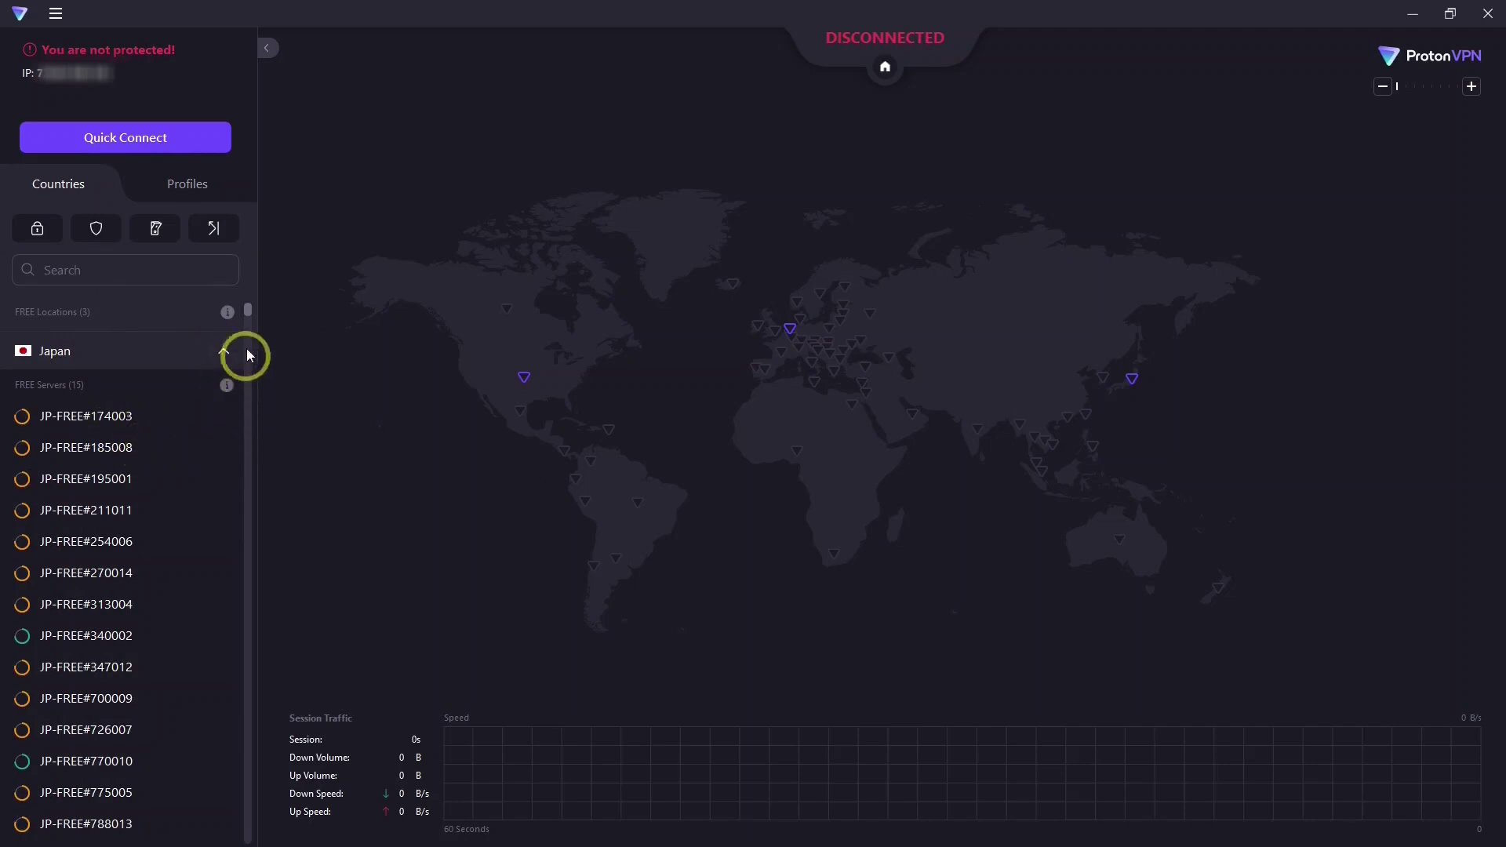
{"action": "scroll", "coordinate": [248, 314], "scroll_direction": "down", "scroll_amount": 3}
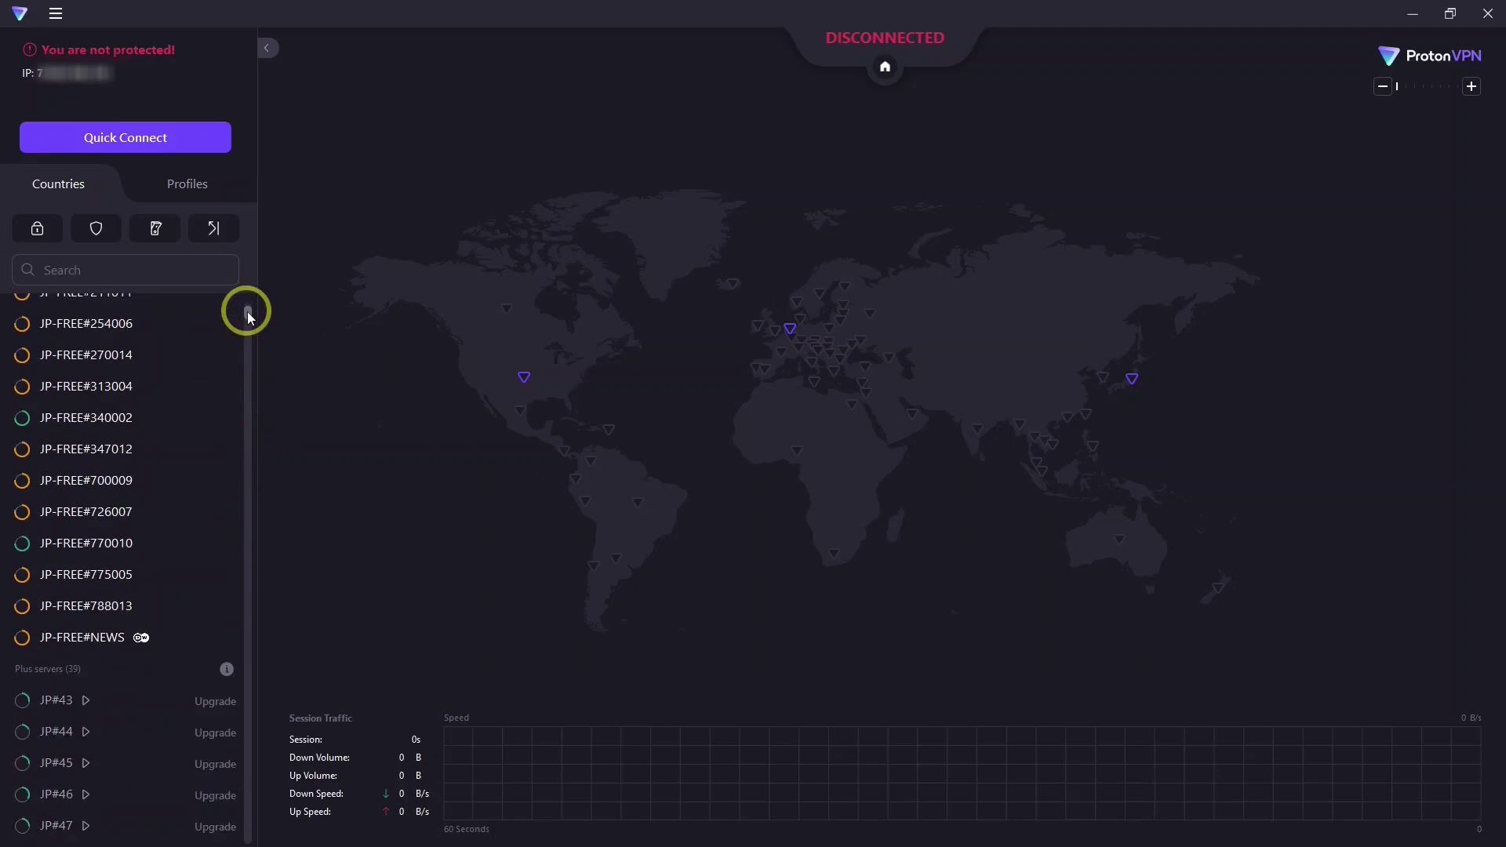
{"action": "scroll", "coordinate": [247, 312], "scroll_direction": "down", "scroll_amount": 1}
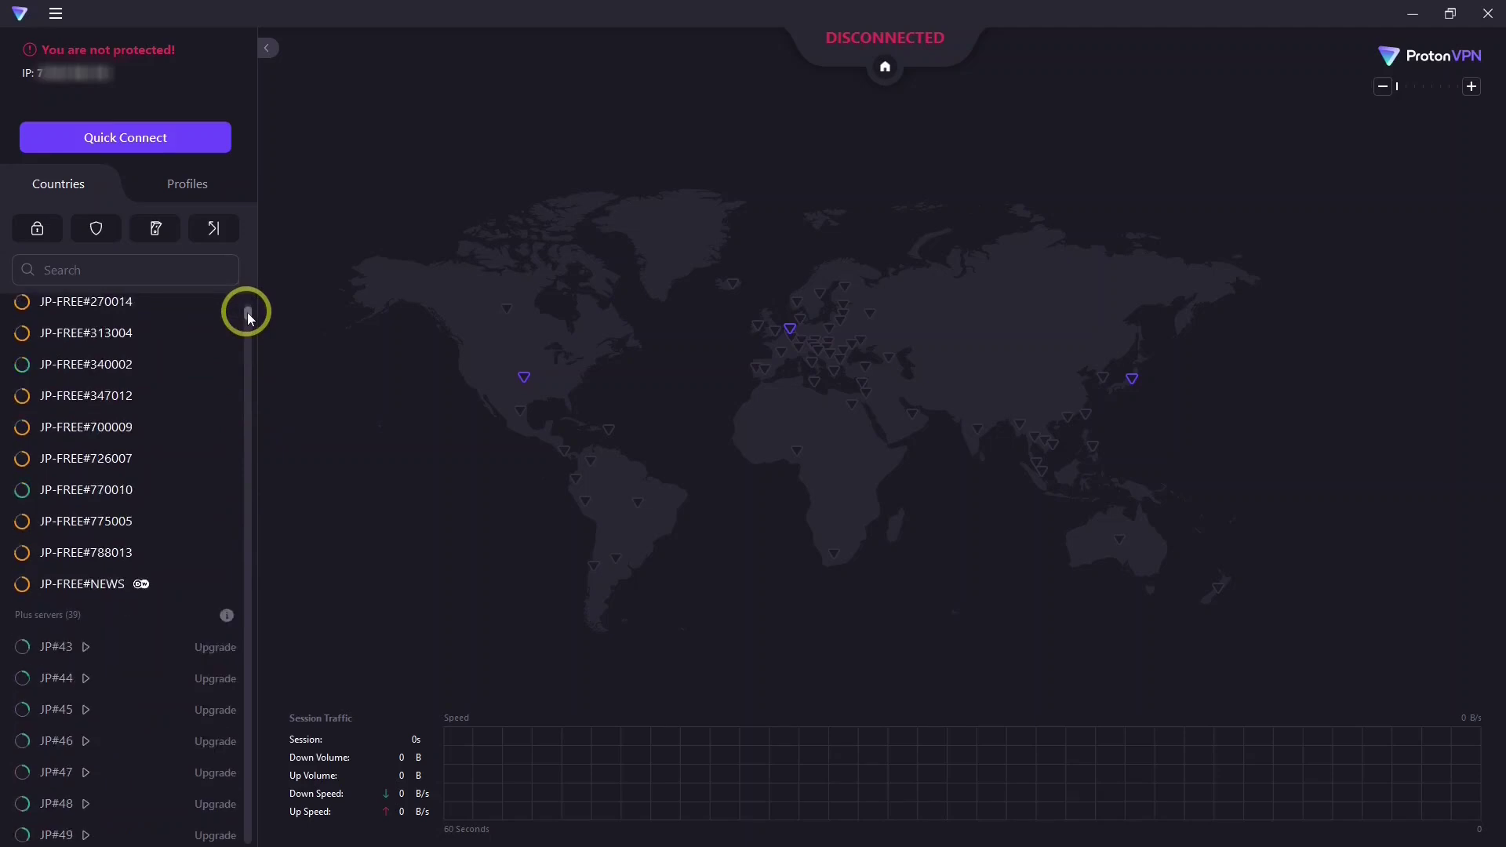
{"action": "scroll", "coordinate": [247, 312], "scroll_direction": "up", "scroll_amount": 2}
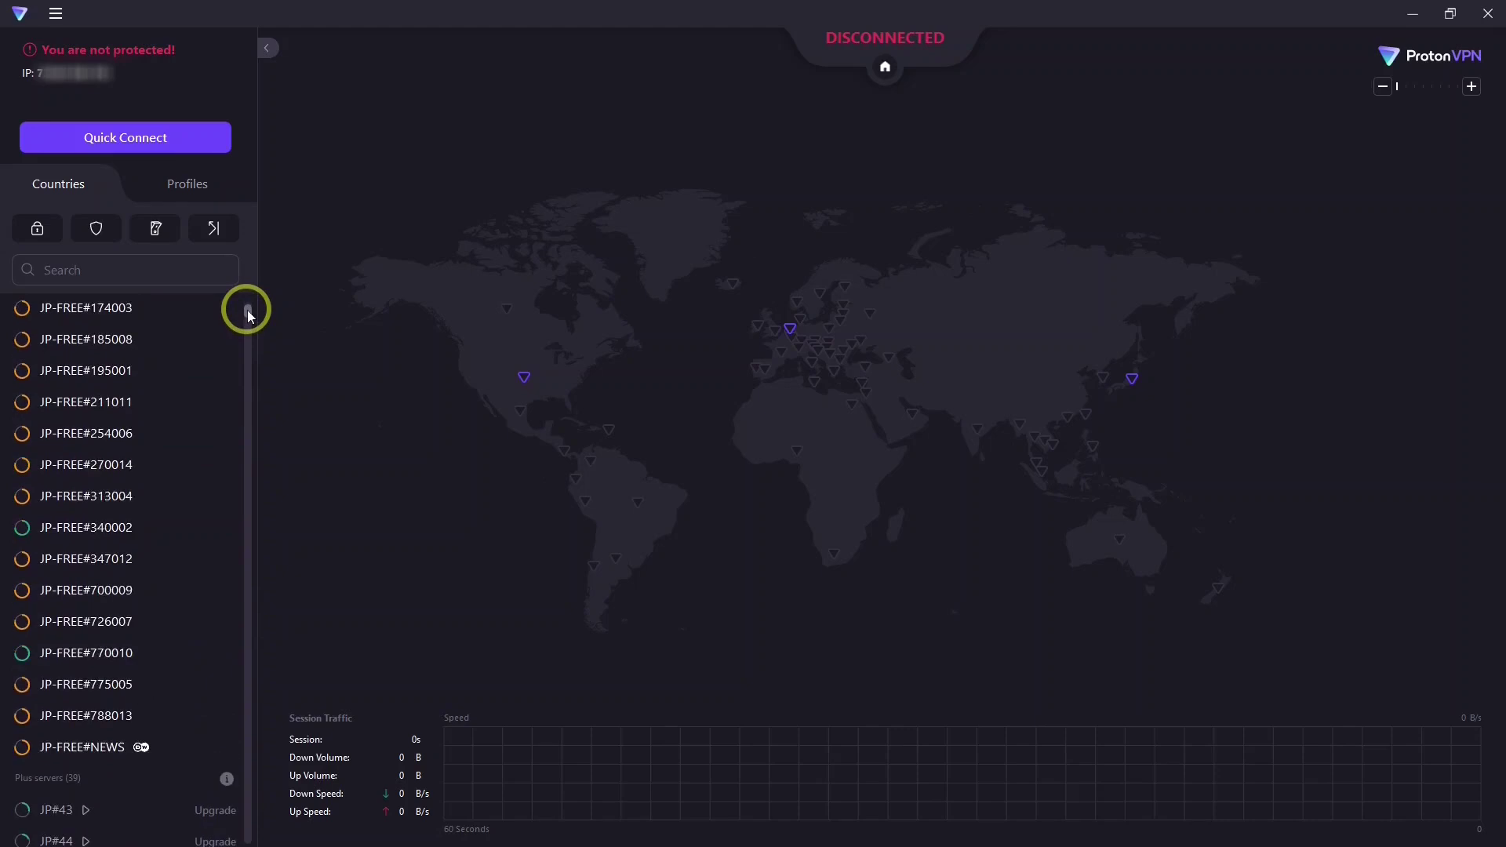
{"action": "scroll", "coordinate": [249, 315], "scroll_direction": "up", "scroll_amount": 2}
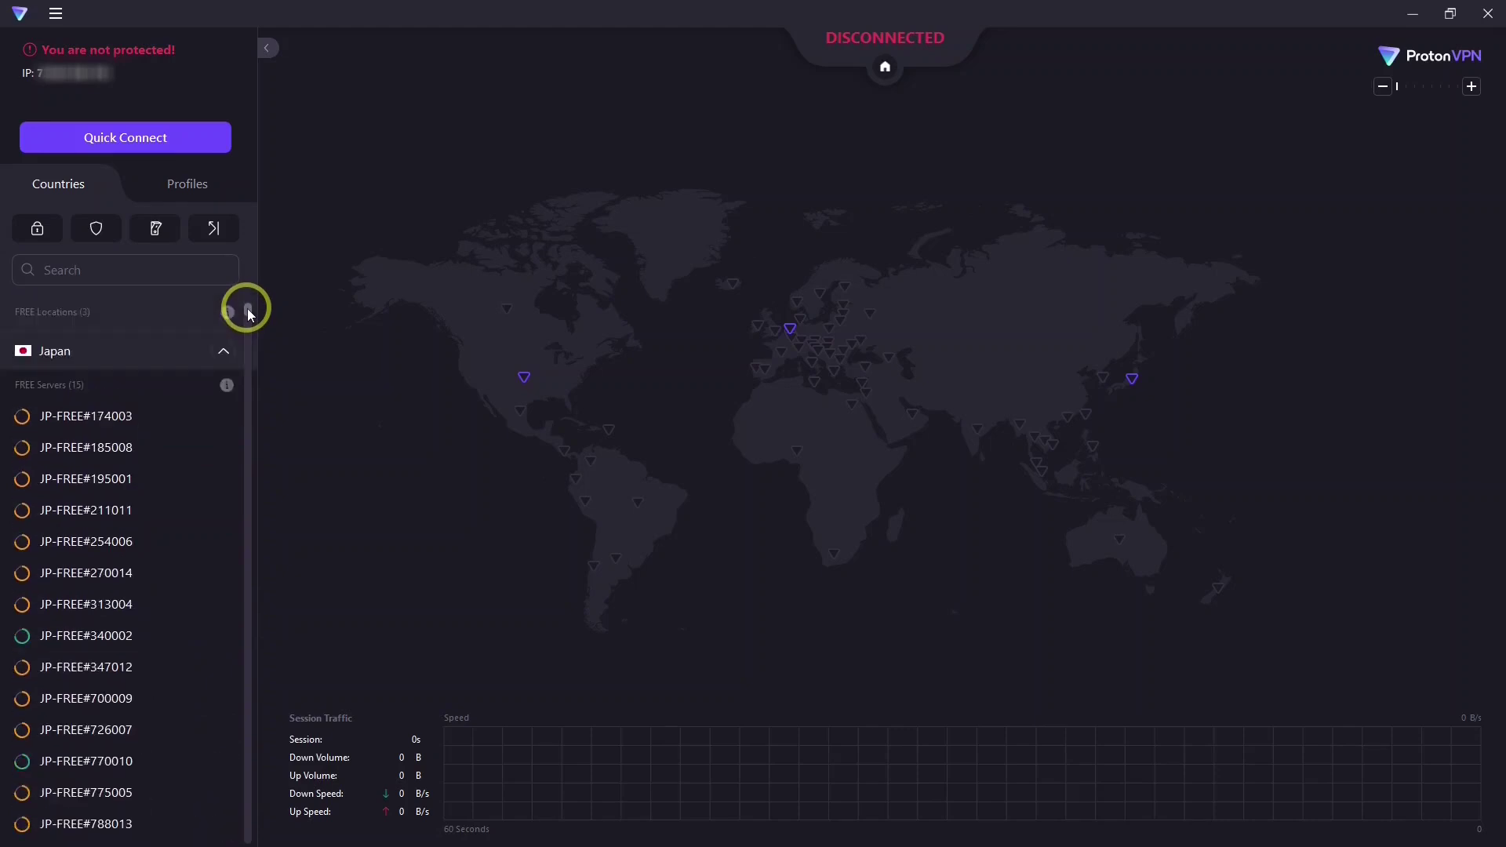
{"action": "mouse_move", "coordinate": [179, 464]}
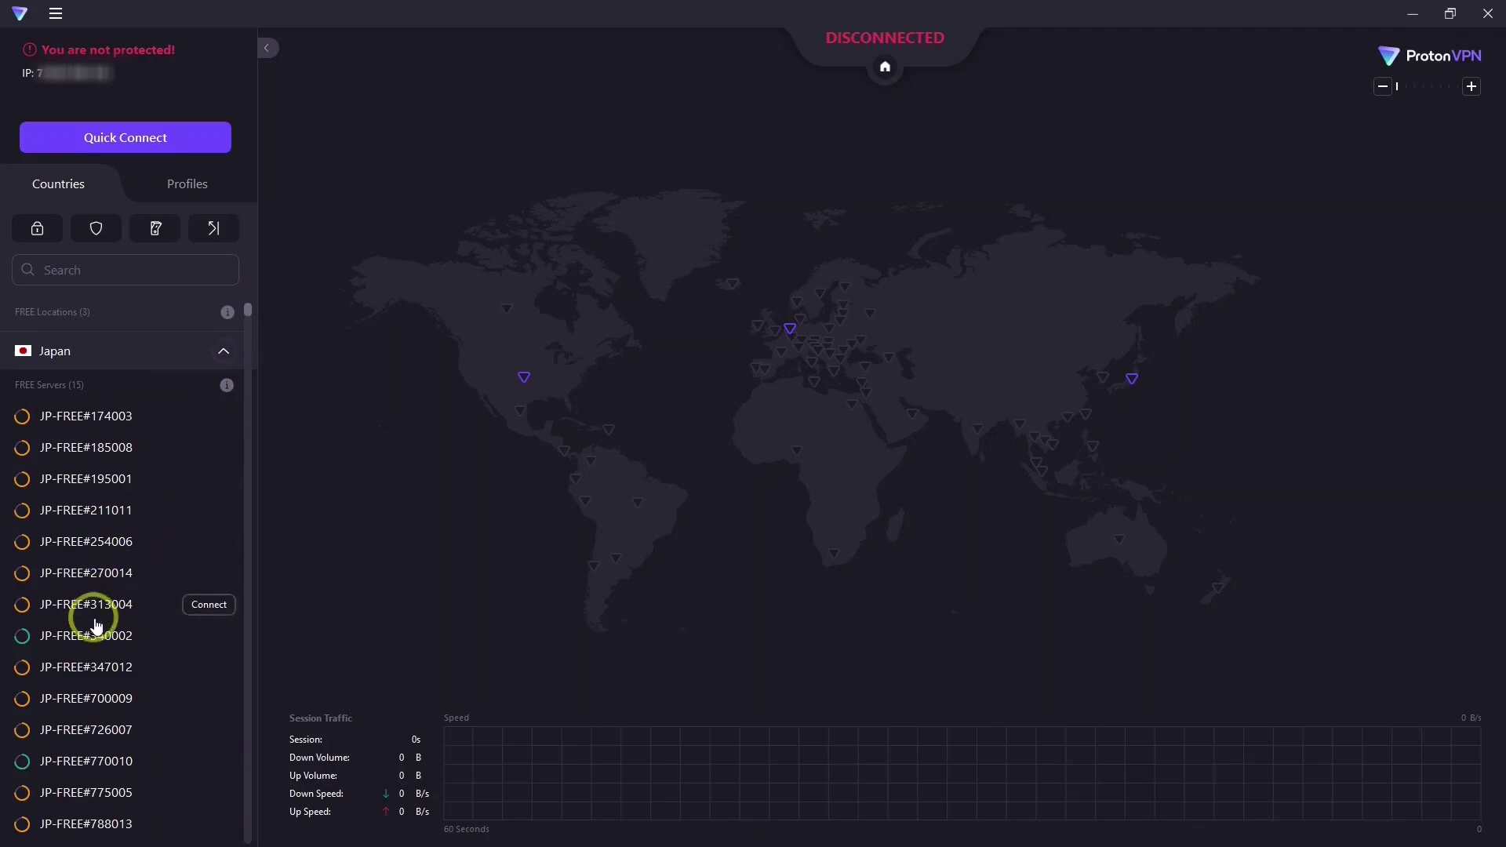
{"action": "mouse_move", "coordinate": [94, 636]}
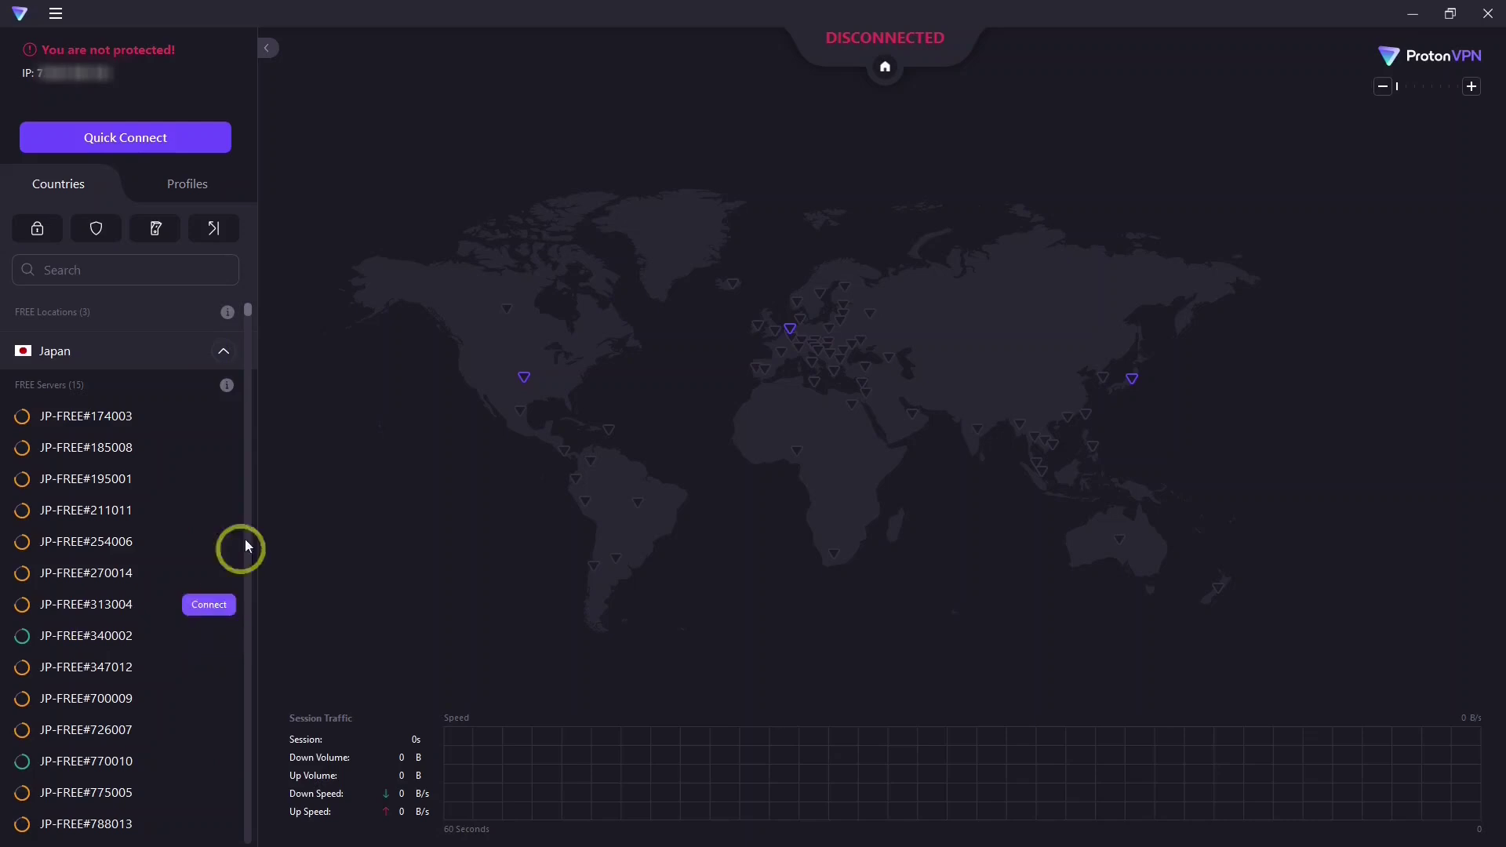
{"action": "left_click", "coordinate": [224, 353]}
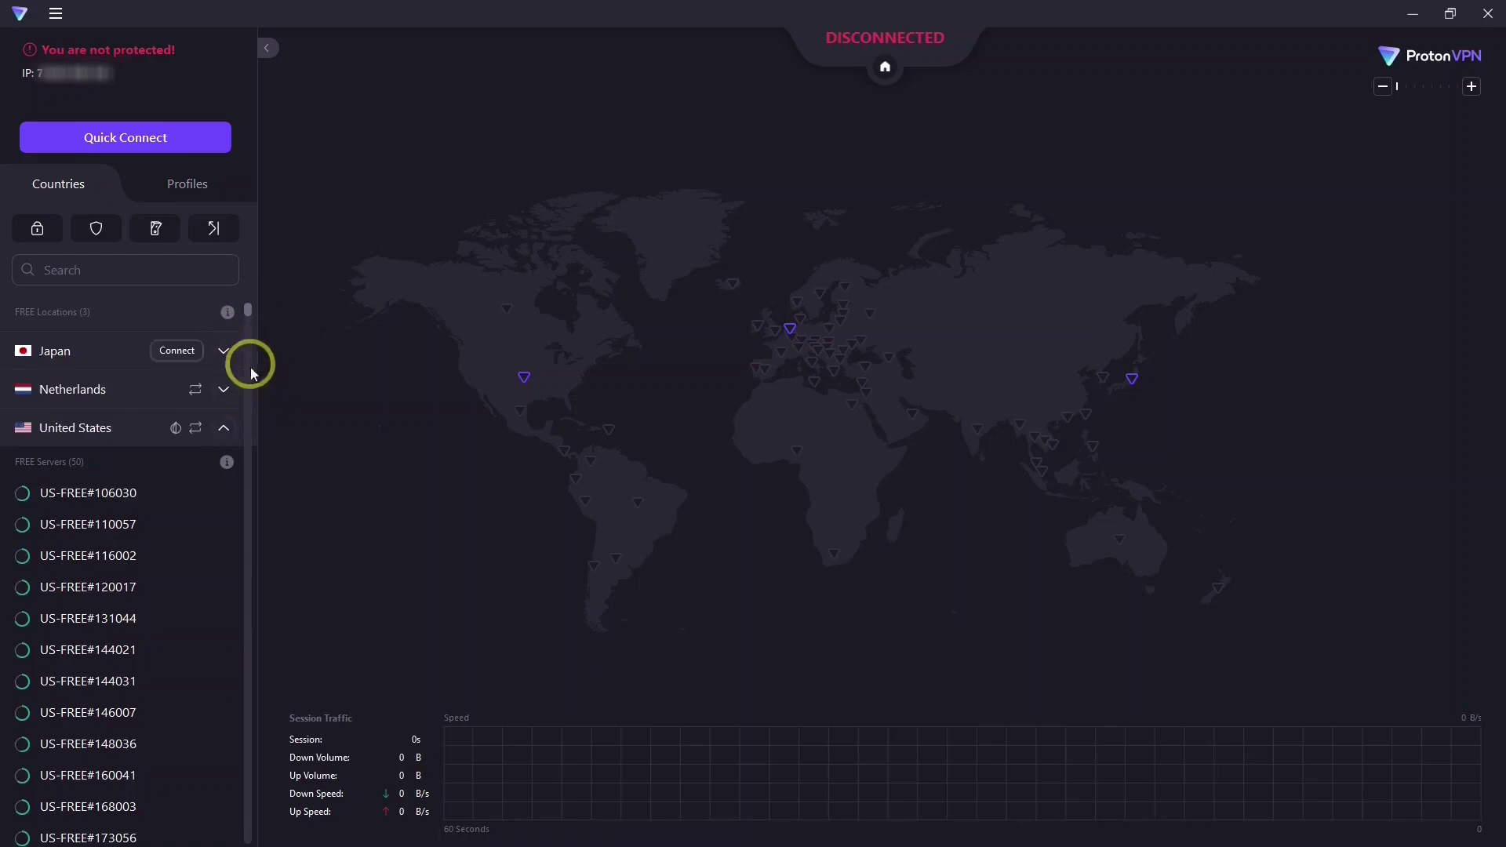
View and close the FREE Locations feature legend, then scroll the country list
{"action": "mouse_move", "coordinate": [224, 439]}
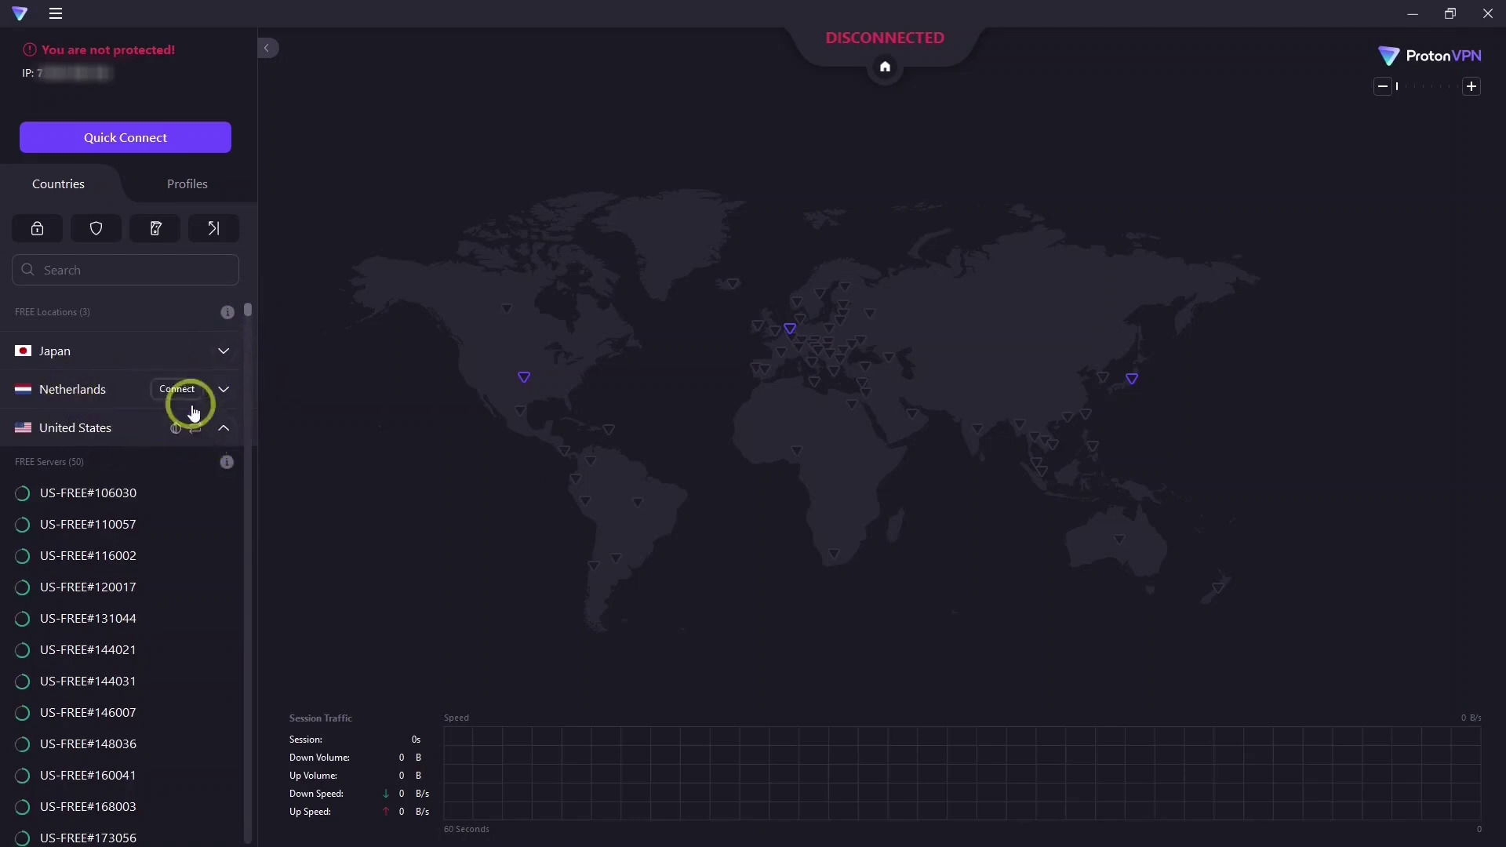
{"action": "left_click", "coordinate": [227, 312]}
{"action": "left_click", "coordinate": [226, 313]}
{"action": "left_click", "coordinate": [890, 168]}
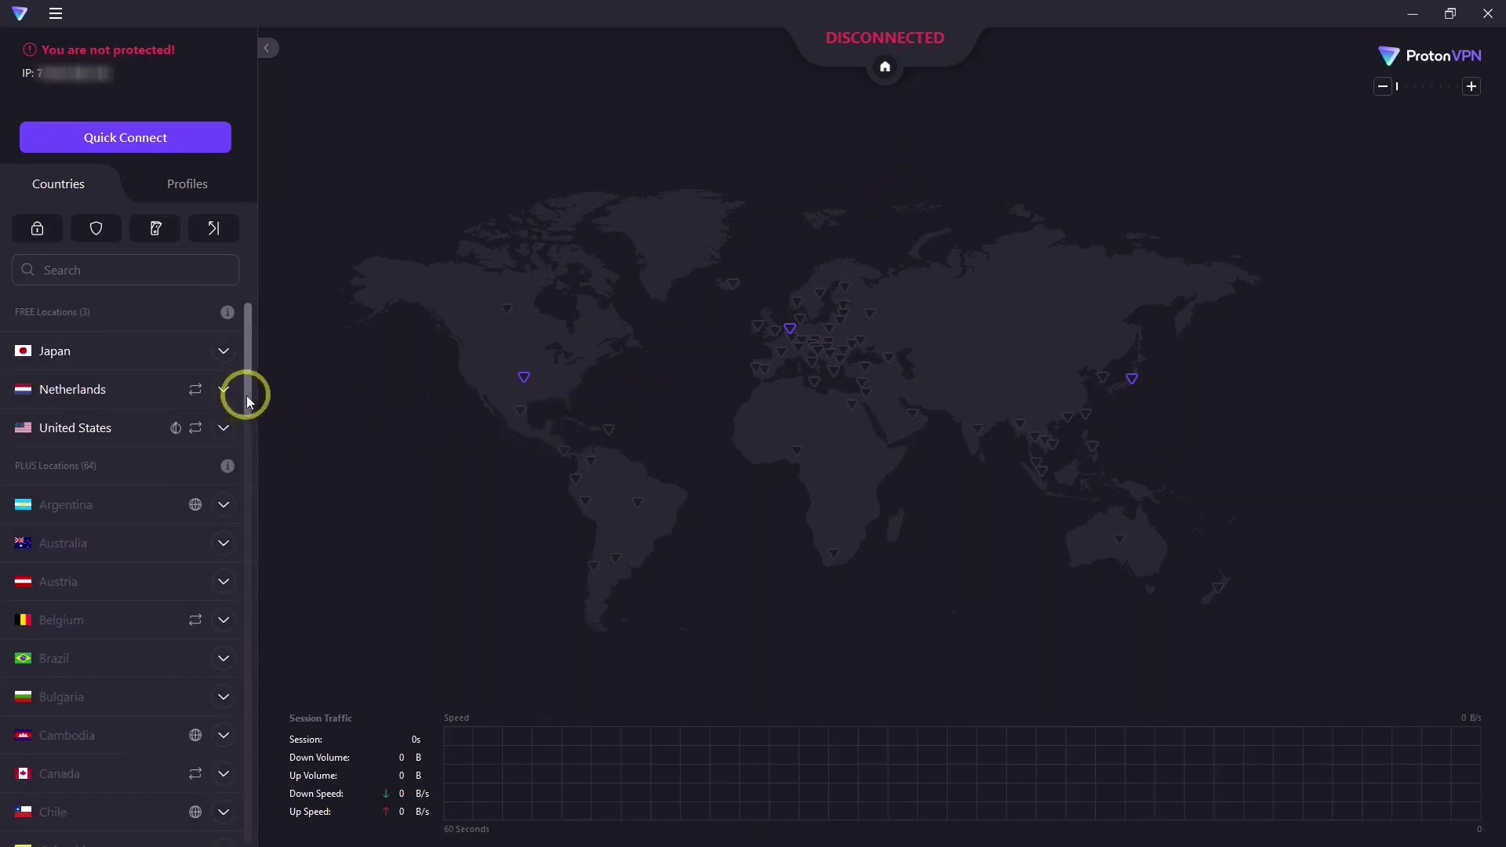
{"action": "left_click_drag", "start_coordinate": [247, 395], "coordinate": [250, 327]}
On the Profiles tab, start and cancel a new profile, then zoom the map in and out
{"action": "left_click", "coordinate": [471, 312]}
{"action": "left_click", "coordinate": [191, 183]}
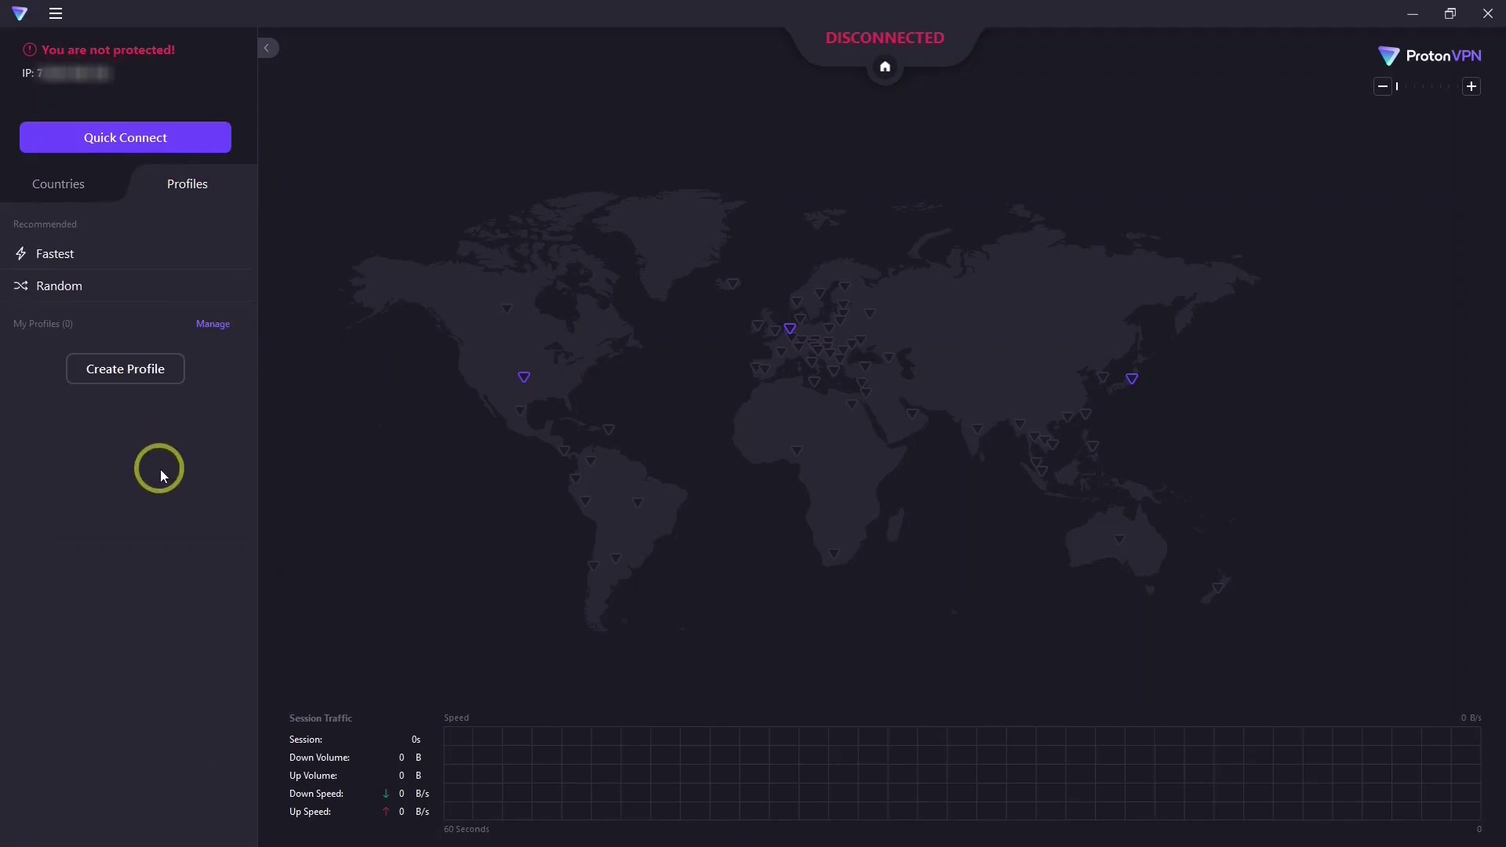
{"action": "left_click", "coordinate": [128, 364]}
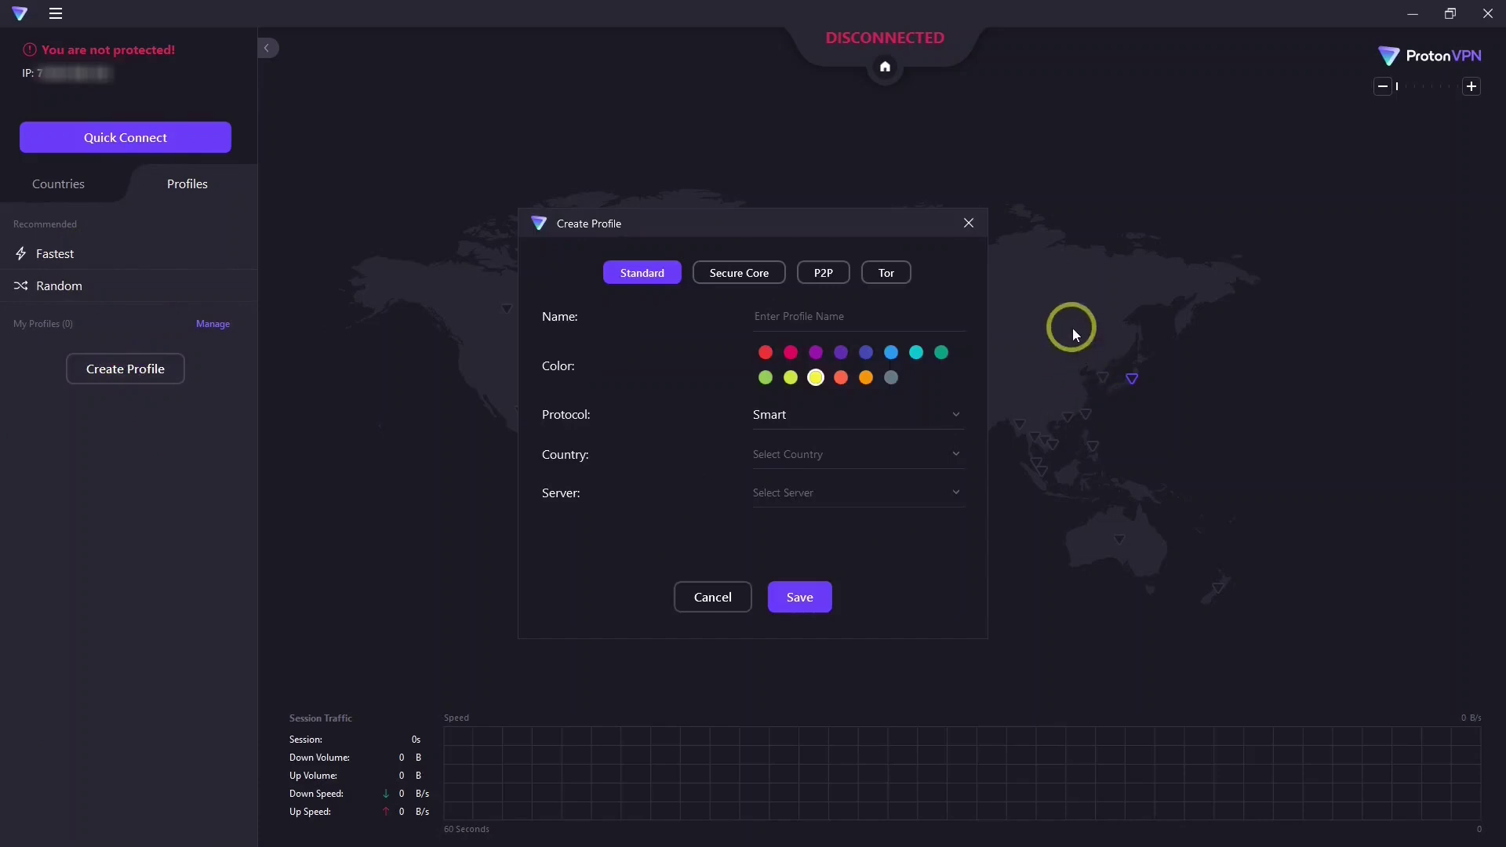
{"action": "left_click", "coordinate": [703, 599]}
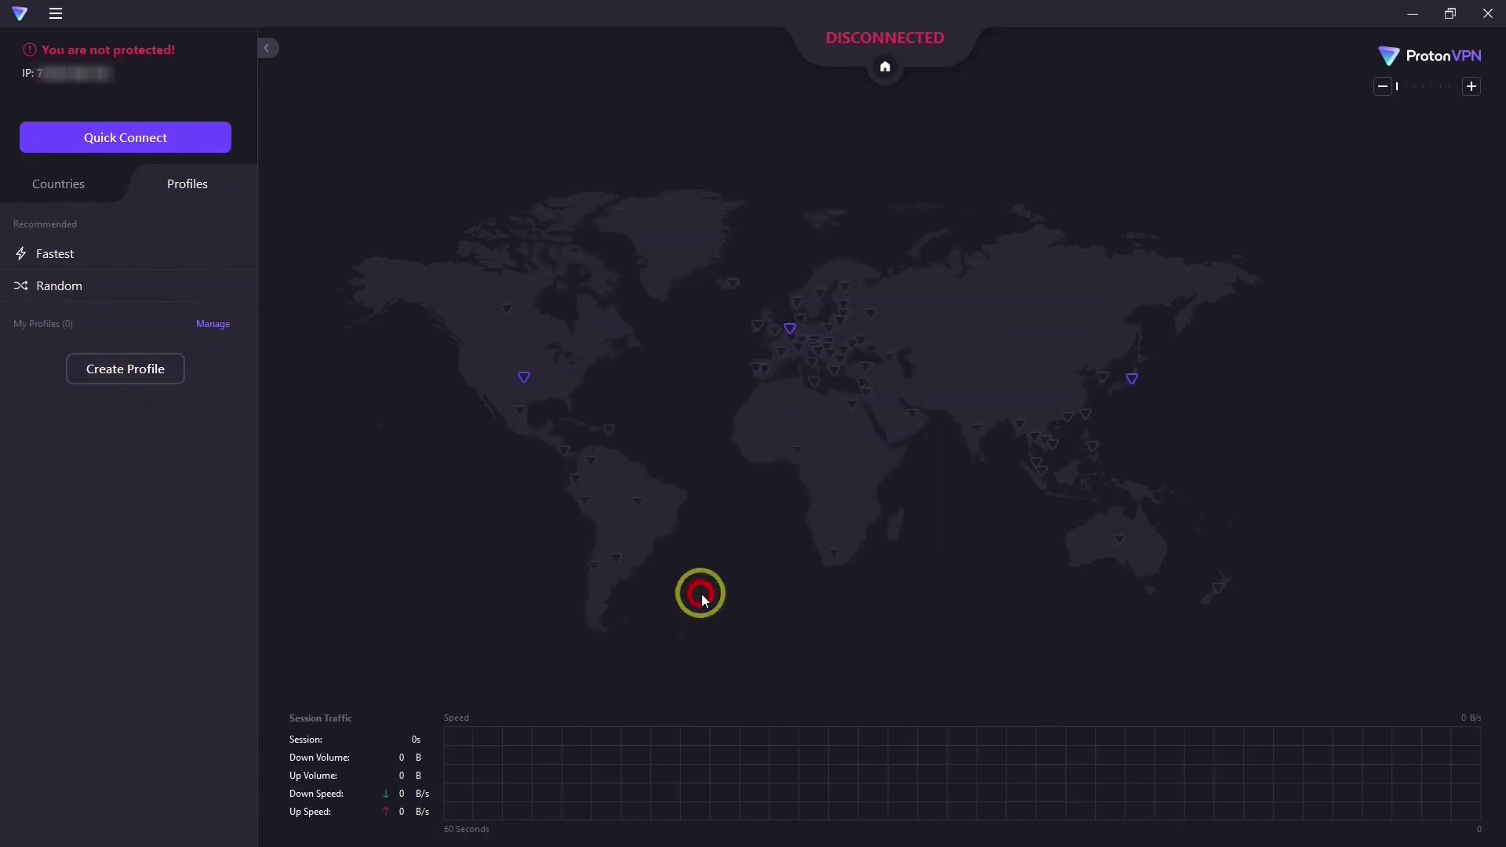
{"action": "left_click", "coordinate": [1471, 87]}
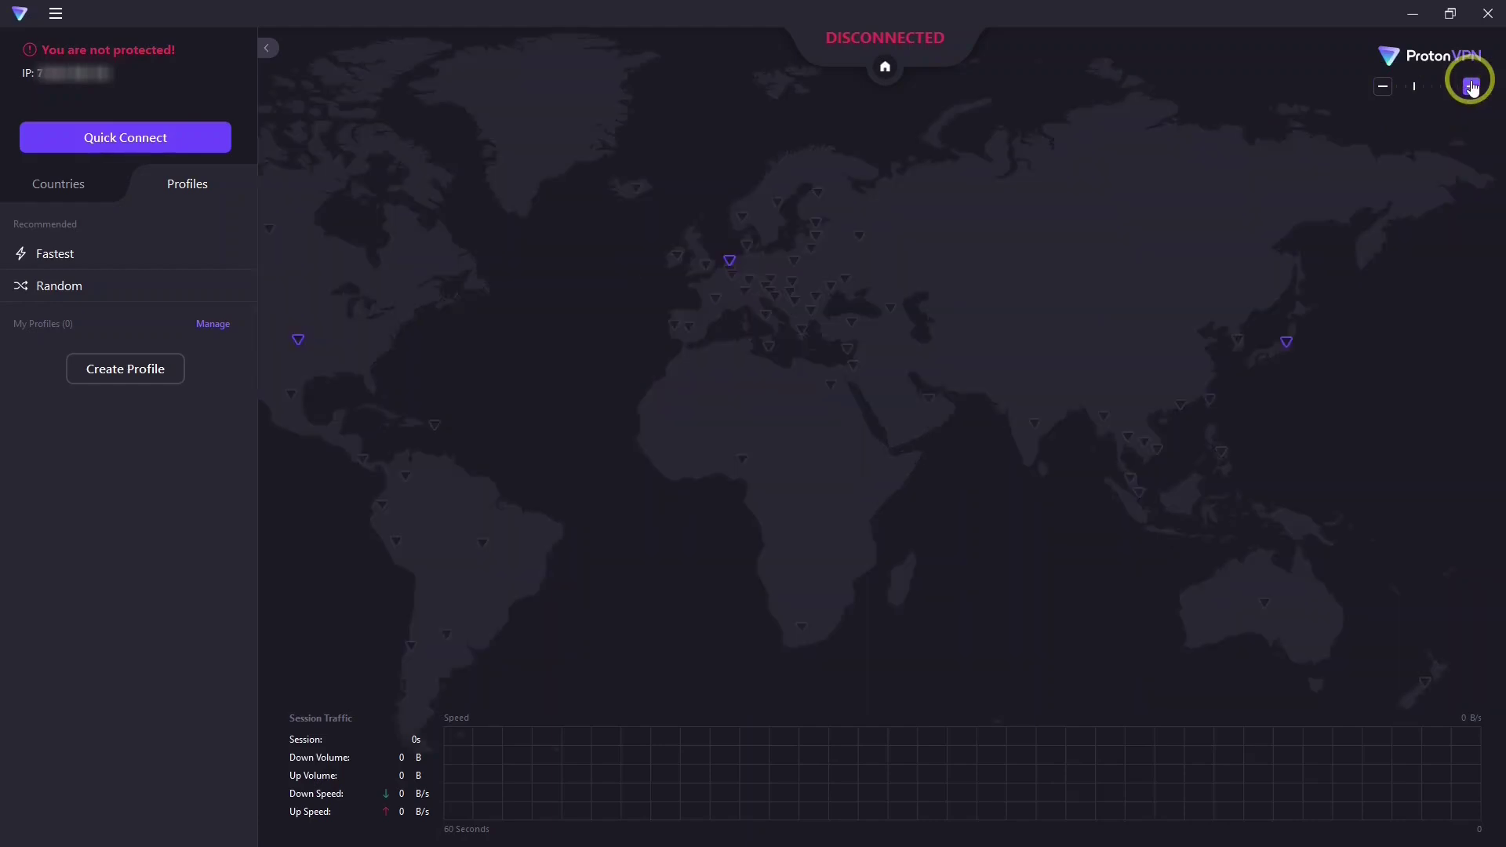
{"action": "scroll", "coordinate": [891, 144], "scroll_direction": "down", "scroll_amount": 1}
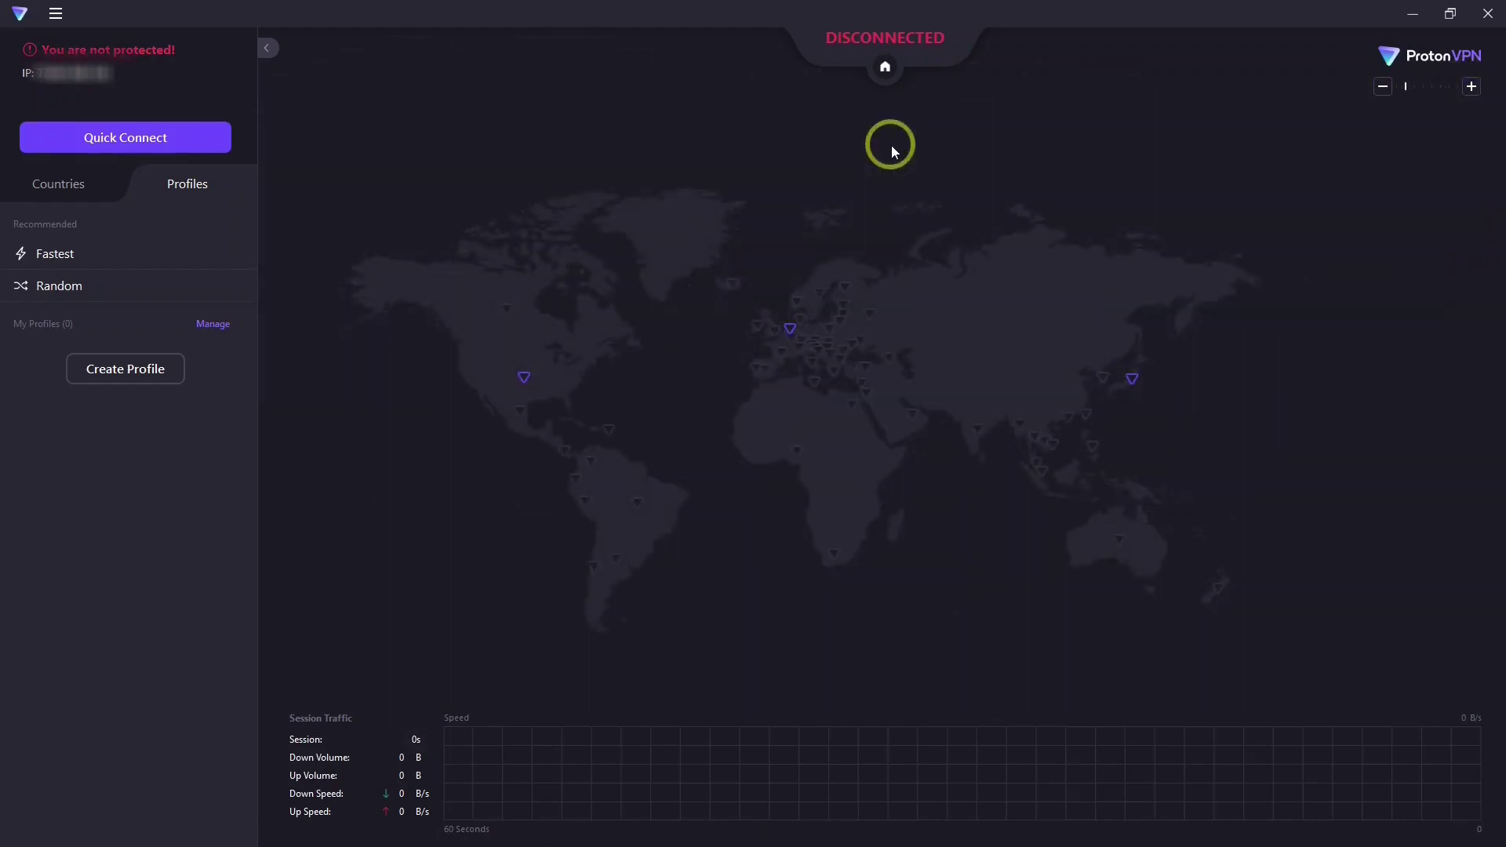
From the Countries tab, Quick Connect to NL-FREE#102097, then disconnect
{"action": "left_click", "coordinate": [68, 193]}
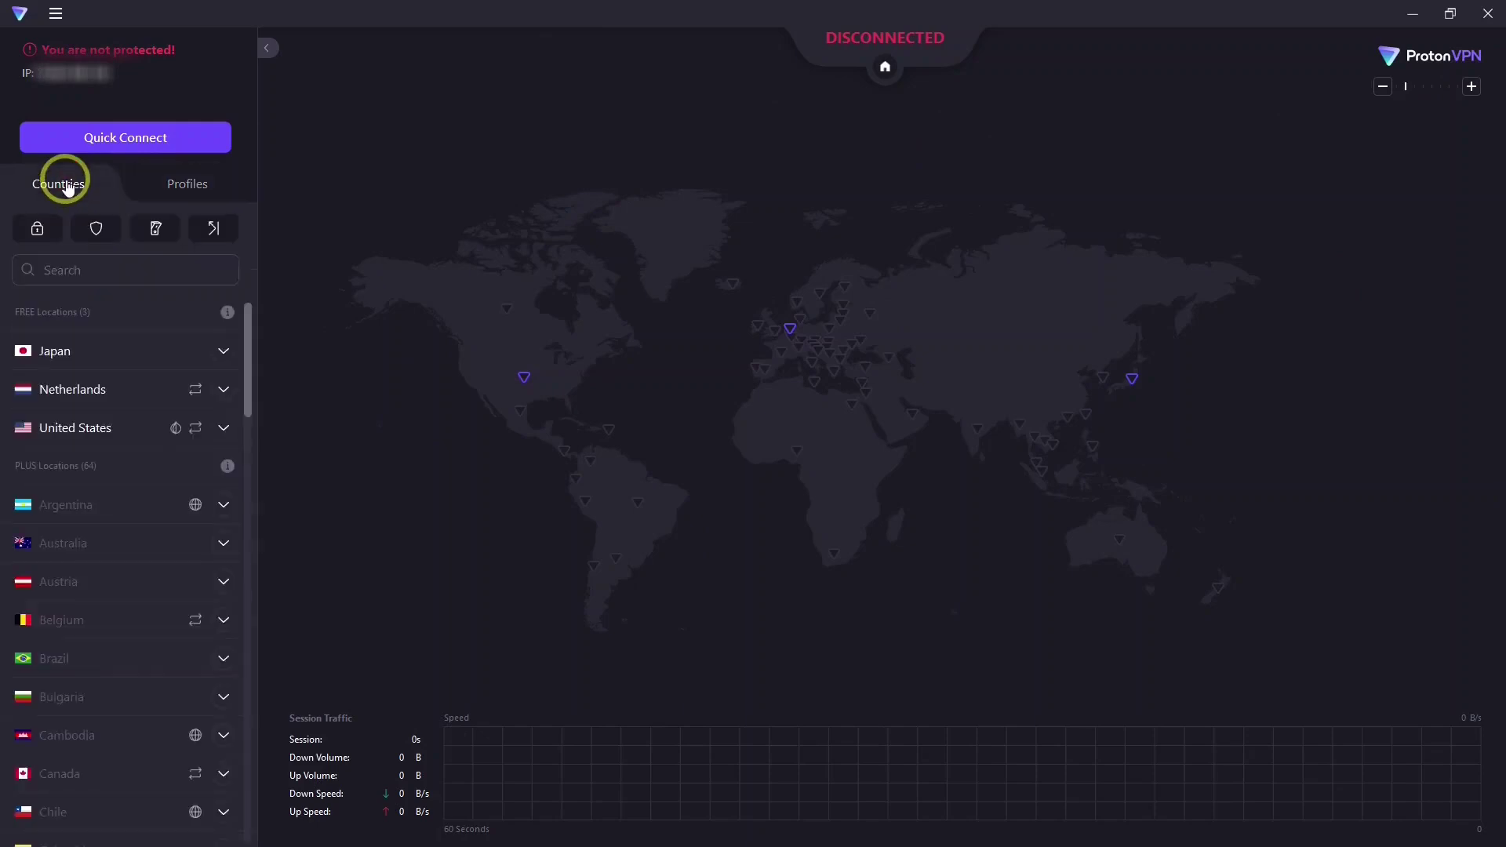
{"action": "left_click", "coordinate": [127, 135]}
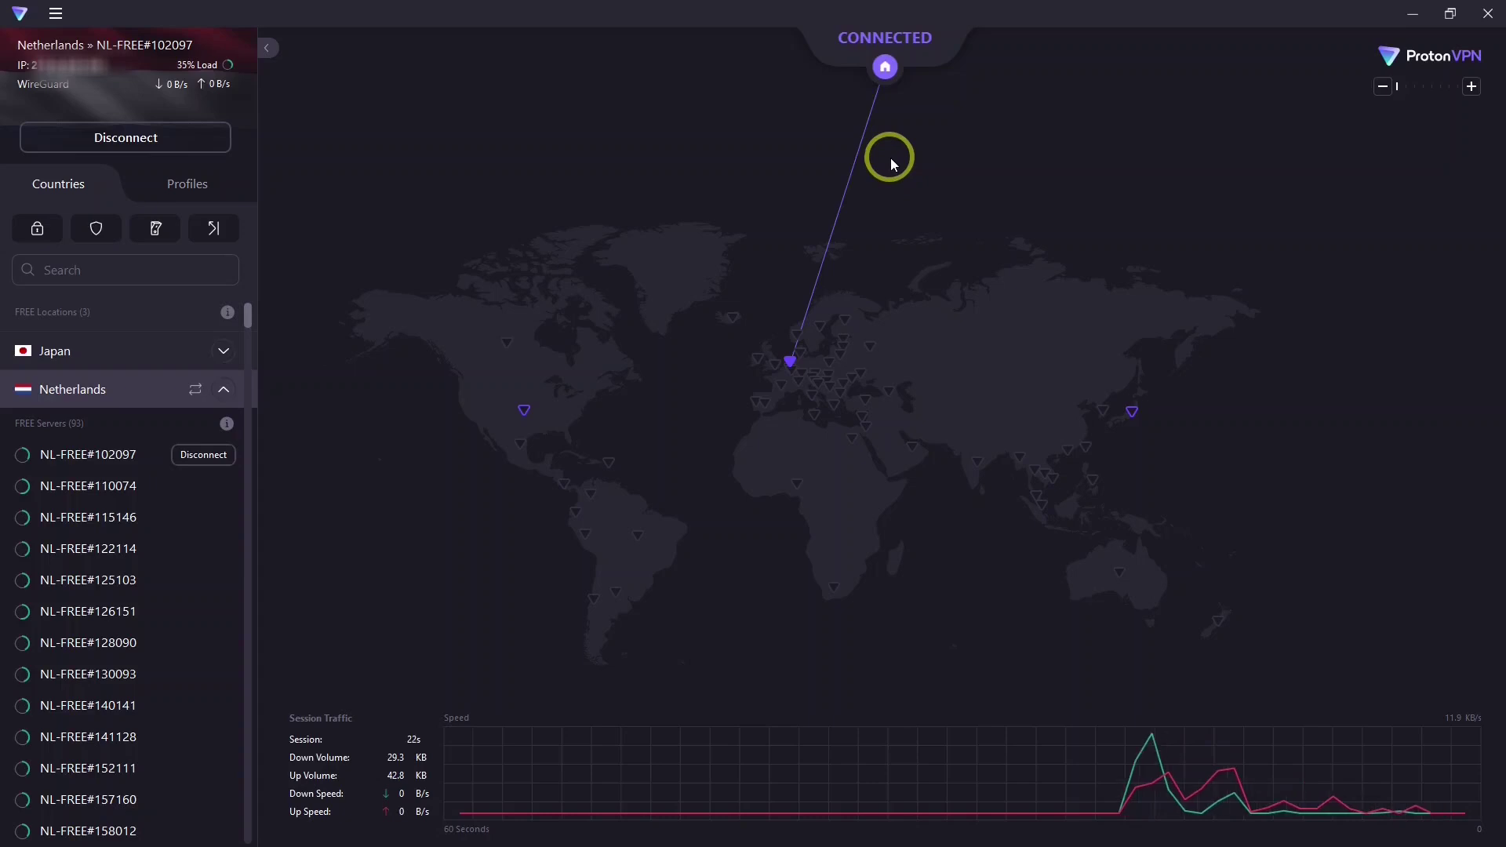
{"action": "left_click", "coordinate": [129, 144]}
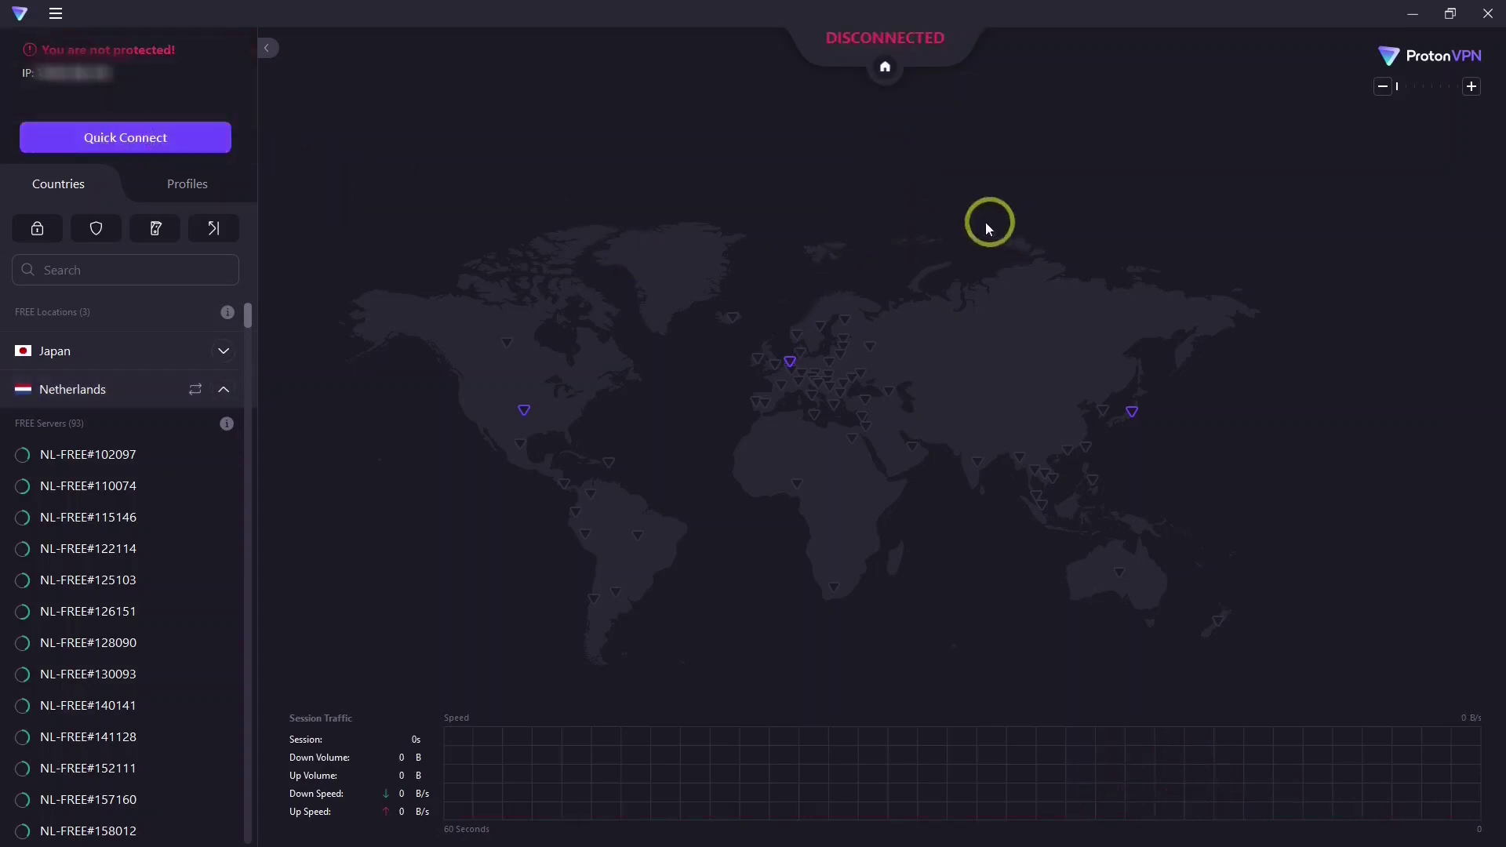
Close the Proton VPN window, Exit it from its tray icon menu, and confirm it left the tray
{"action": "left_click", "coordinate": [1489, 14]}
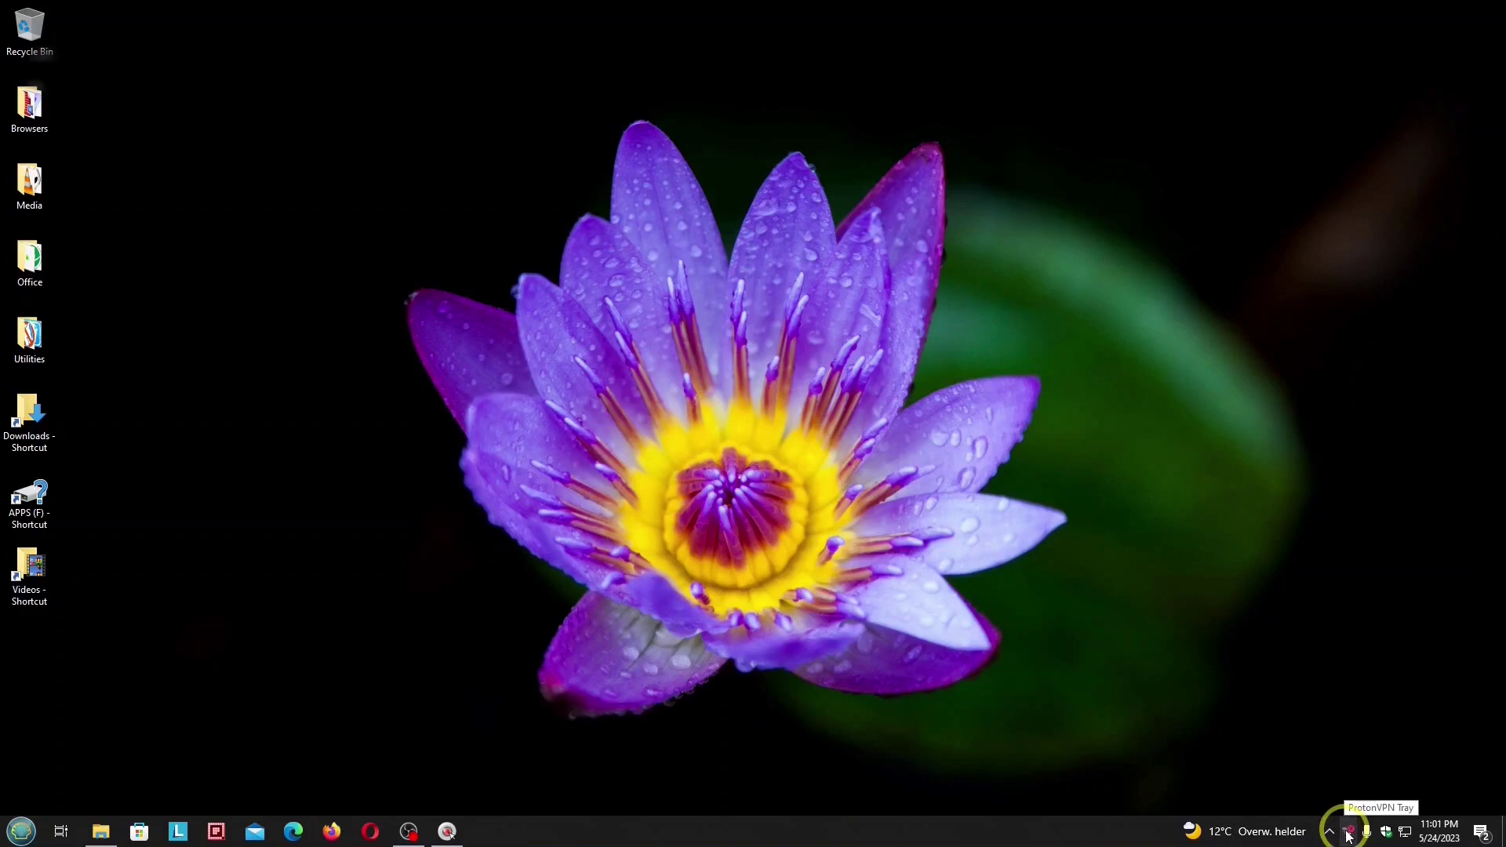
{"action": "left_click_drag", "start_coordinate": [1348, 836], "coordinate": [1348, 799]}
{"action": "right_click", "coordinate": [1350, 798]}
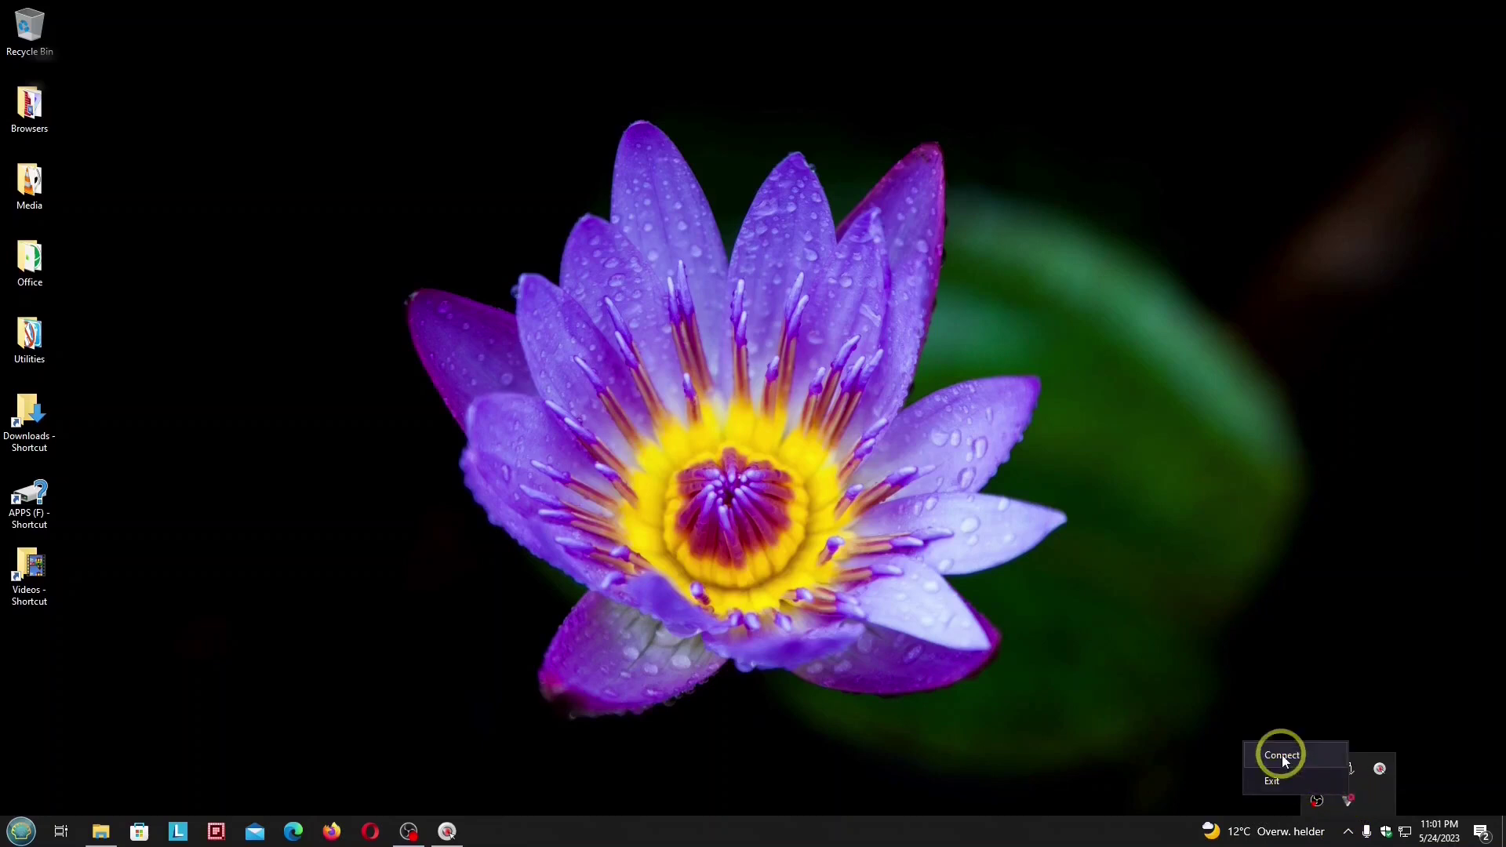
{"action": "left_click", "coordinate": [1275, 779]}
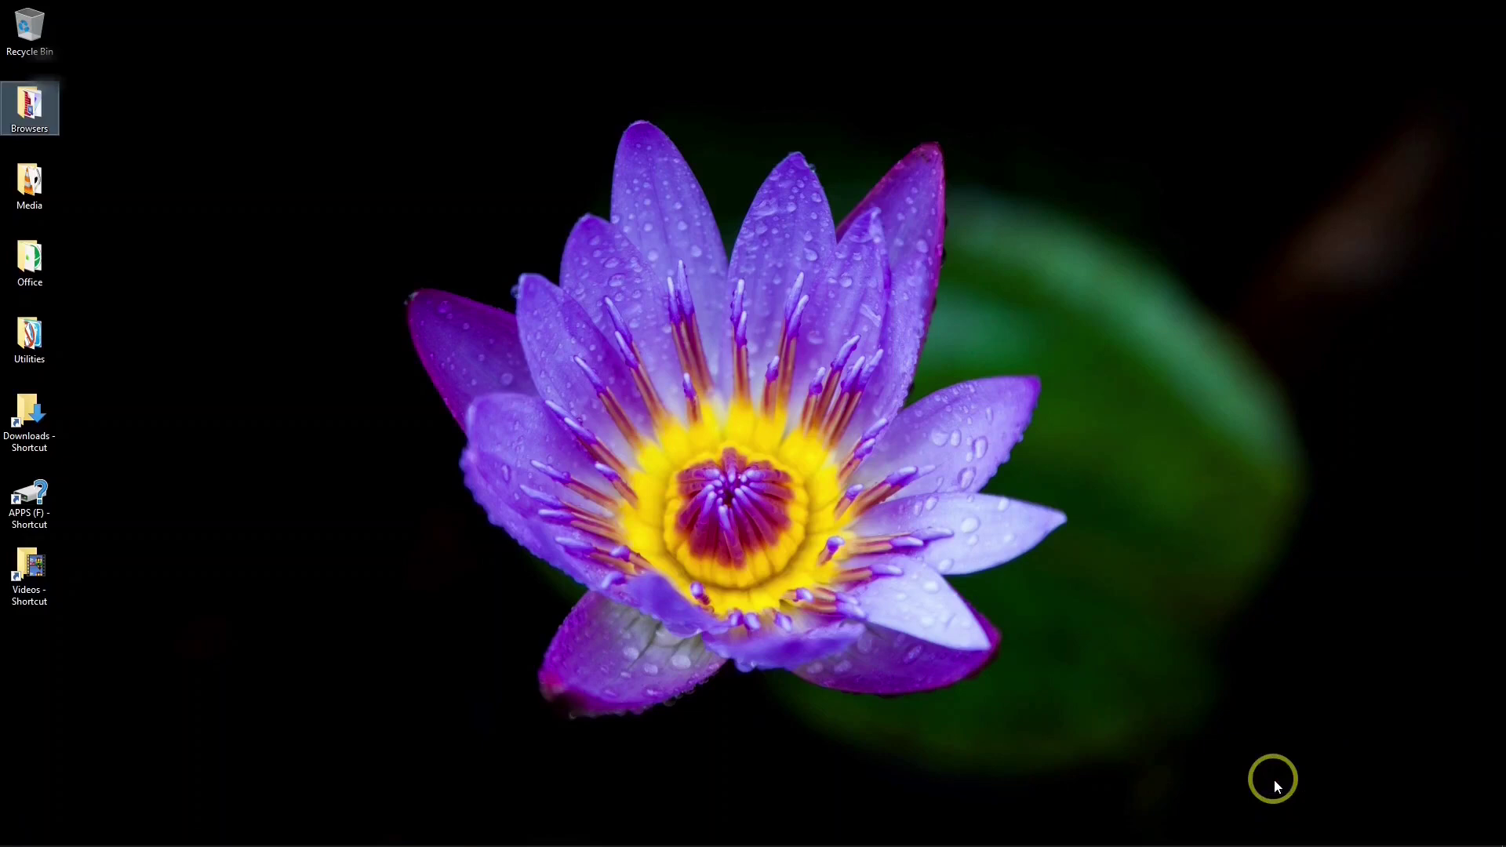
{"action": "left_click", "coordinate": [1349, 832]}
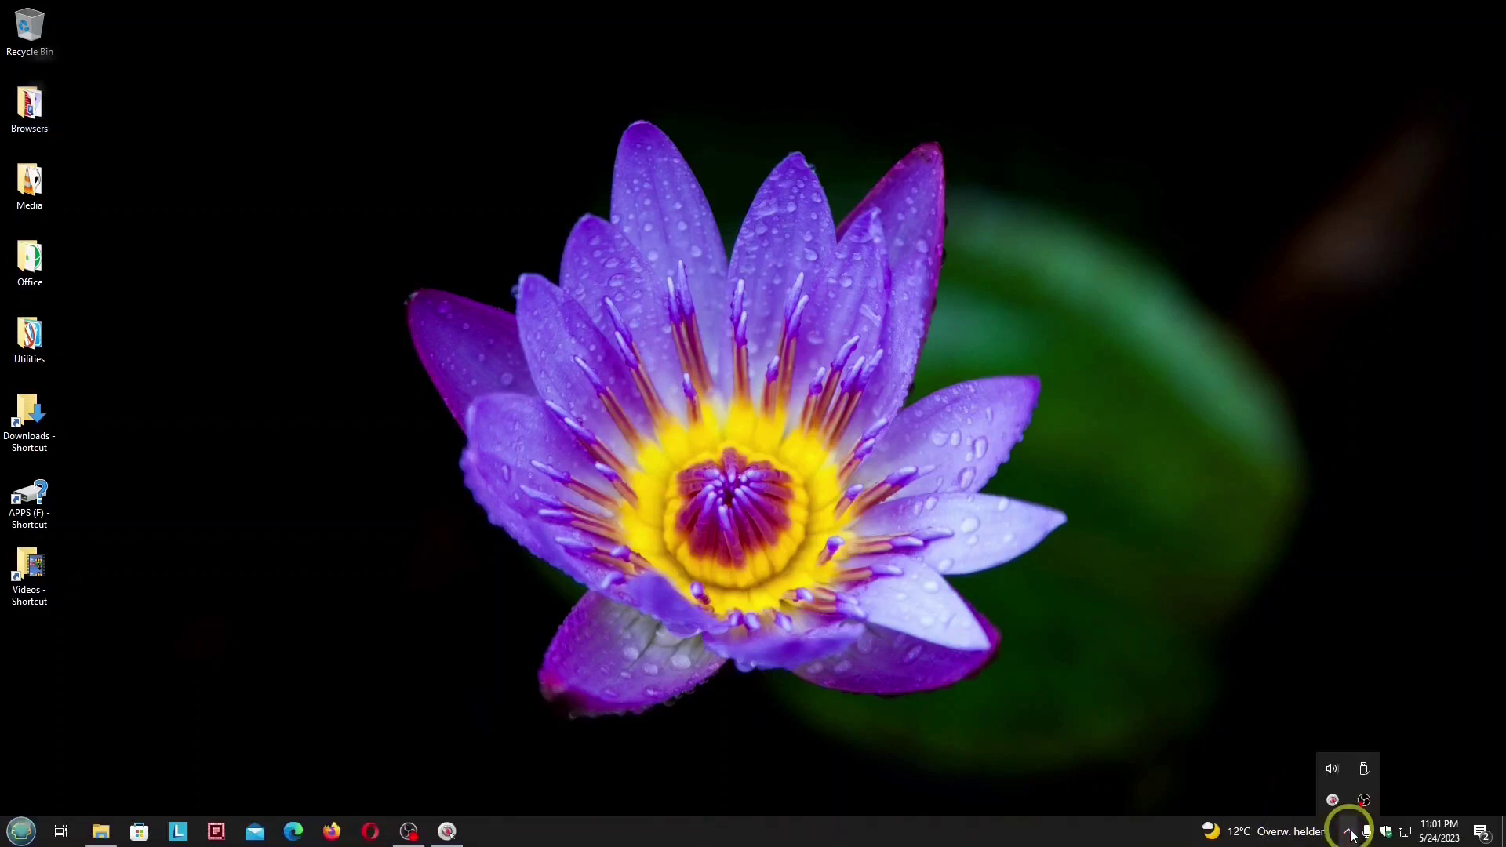
{"action": "left_click", "coordinate": [1410, 659]}
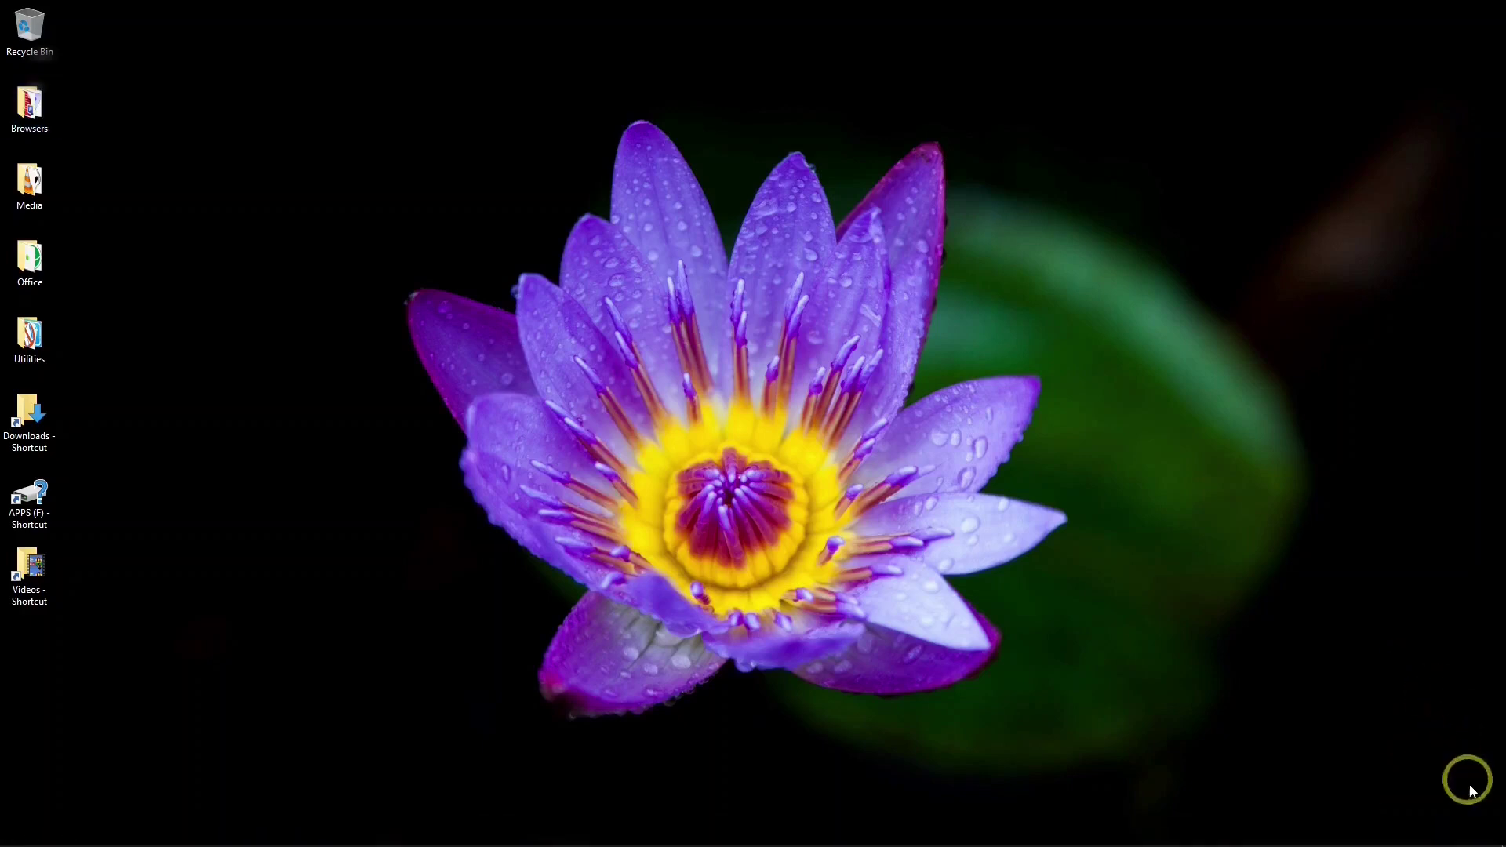
Dismiss the Proton VPN notification group in Action Center and return to the desktop
{"action": "left_click", "coordinate": [1479, 835]}
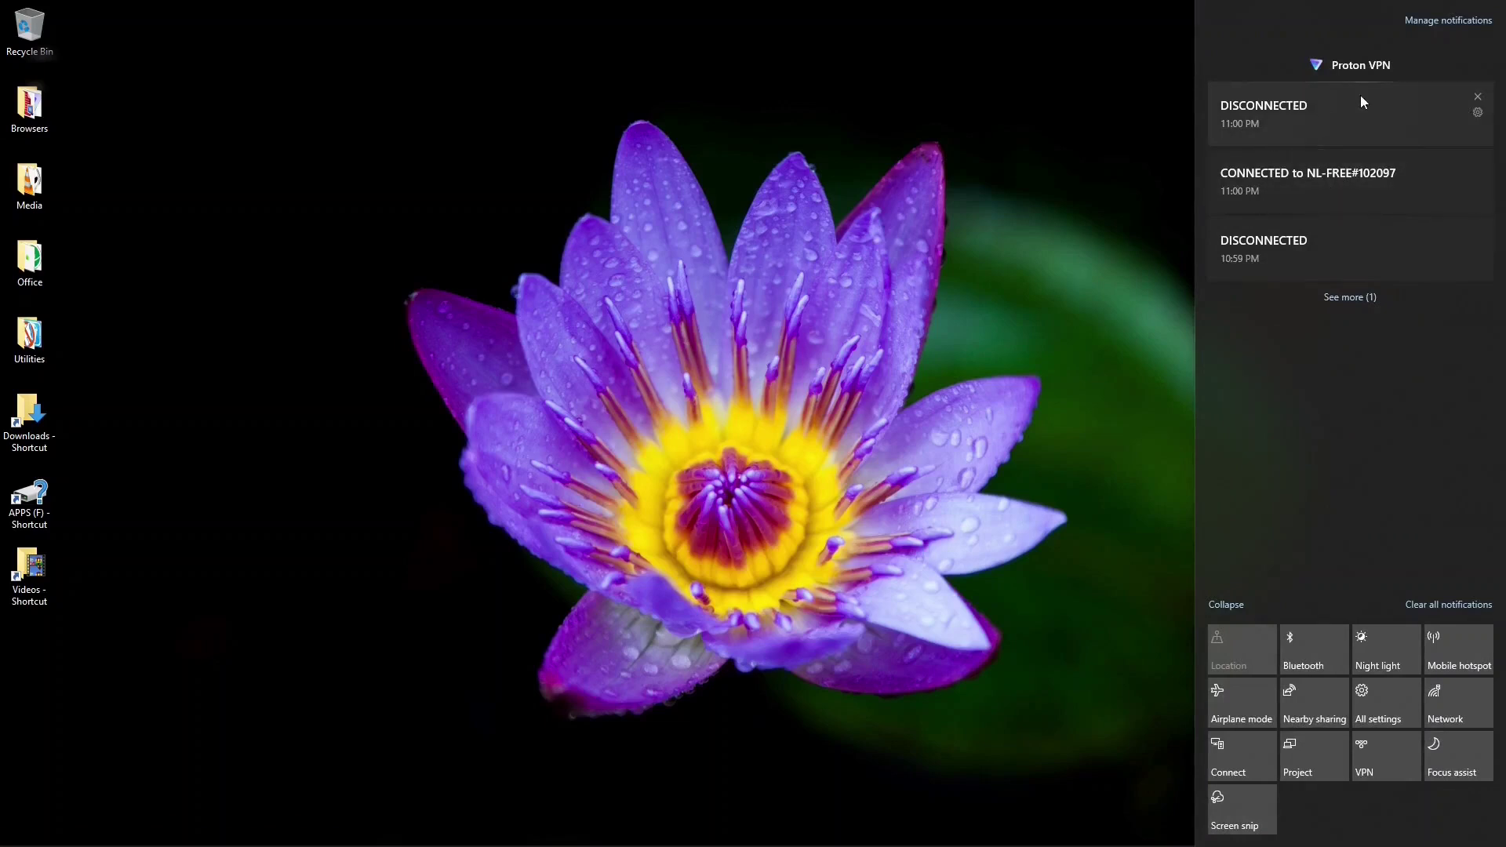
{"action": "left_click", "coordinate": [1477, 67]}
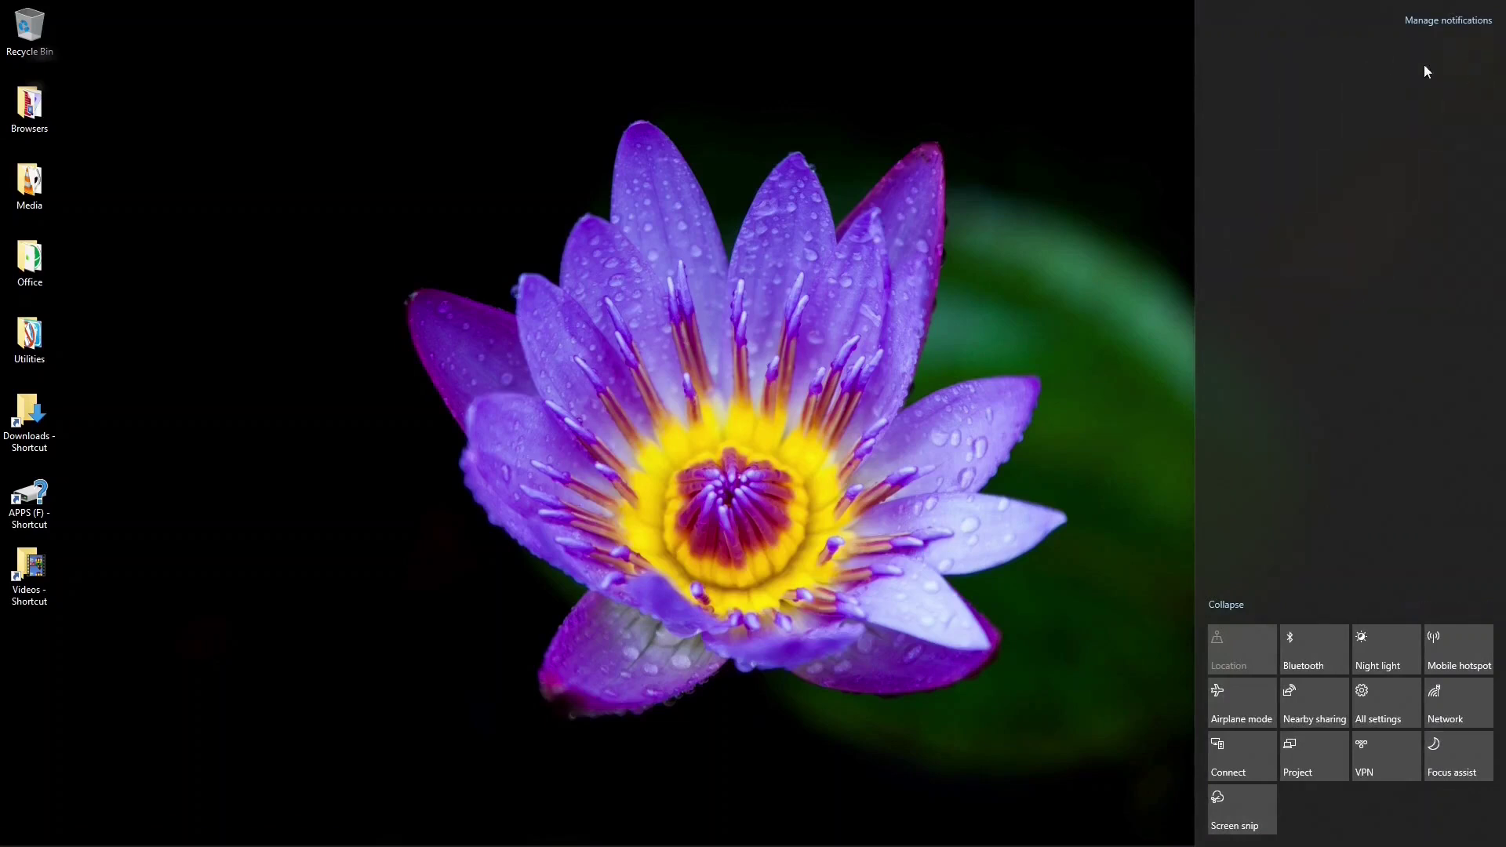
{"action": "left_click", "coordinate": [1031, 200]}
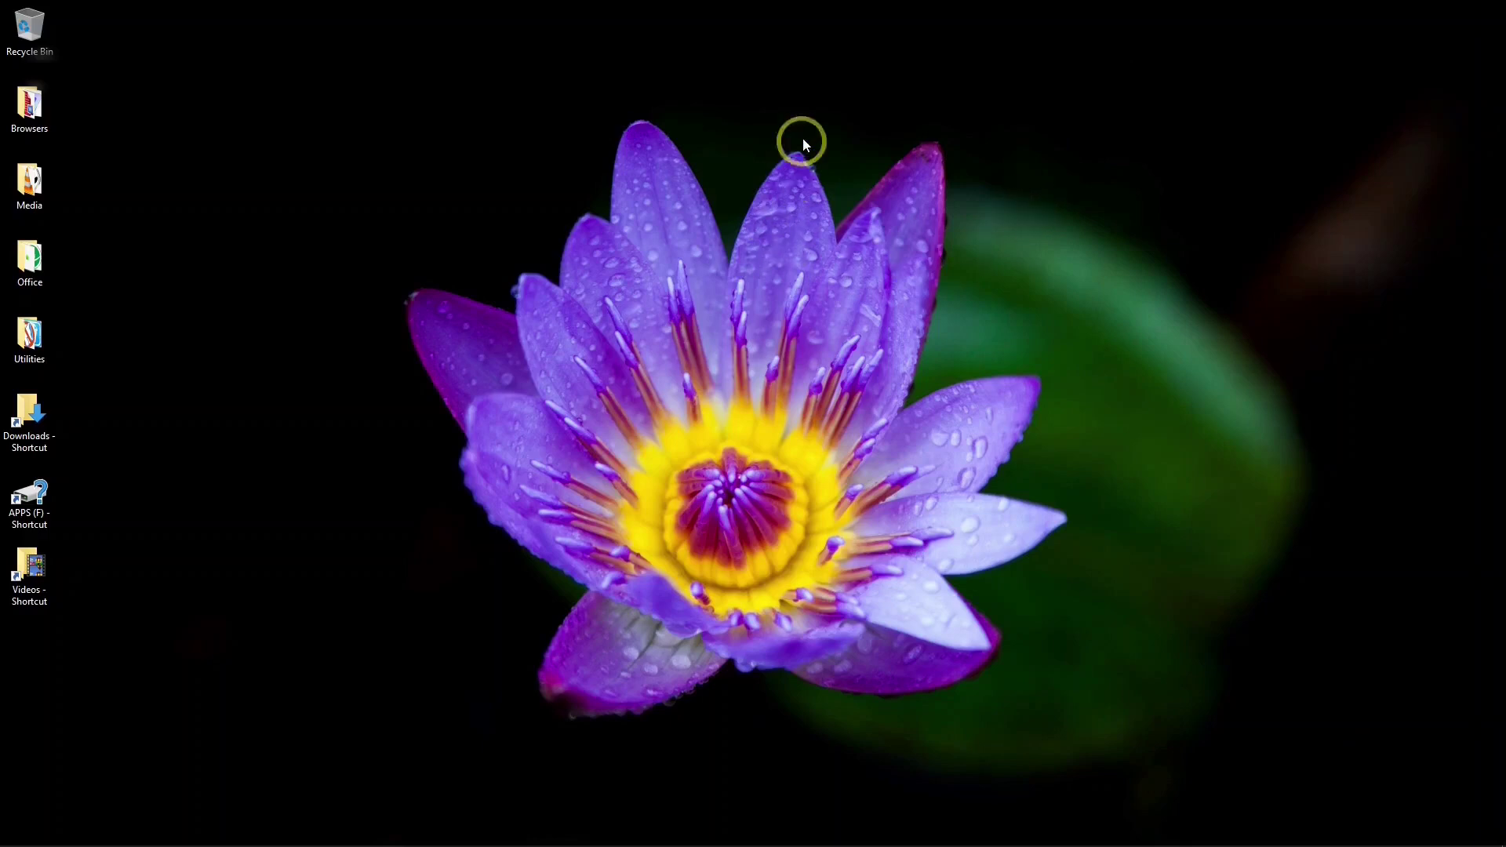